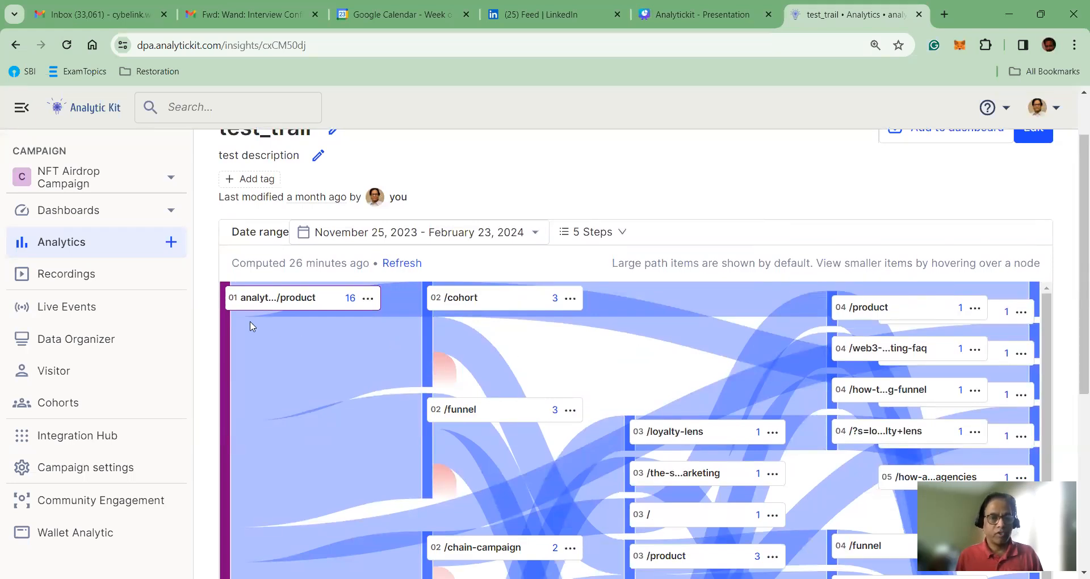
Review the test_trail path diagram and its available step counts, keeping 5 Steps selected.
mouse_move(274, 307)
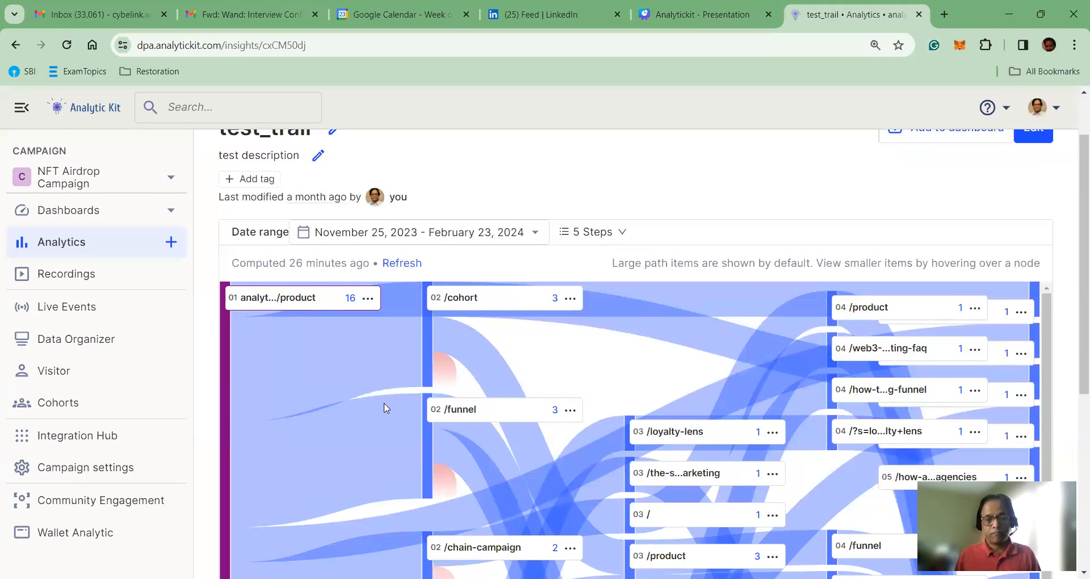
scroll(354, 391, "down", 1)
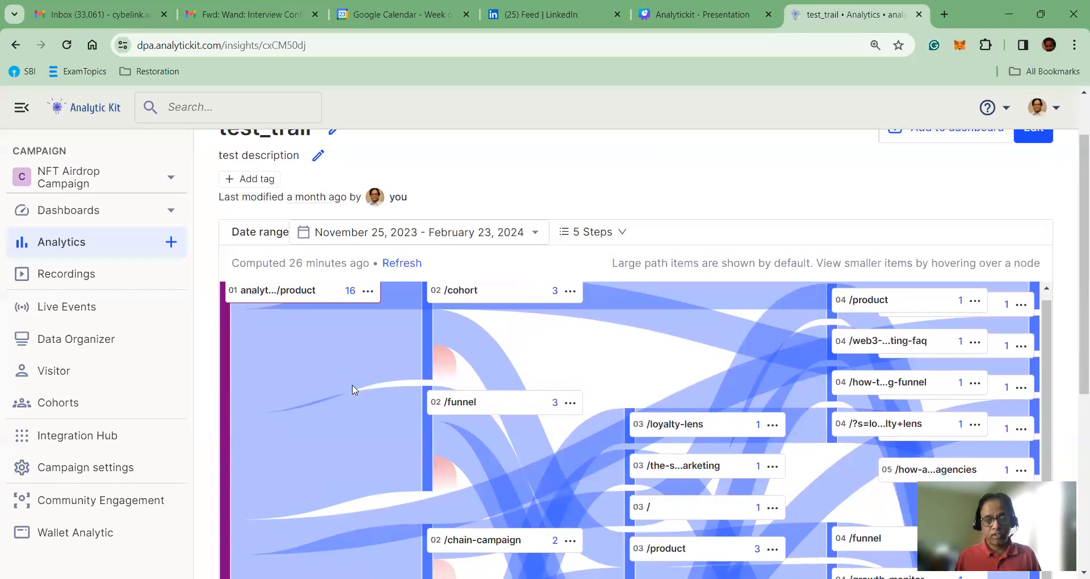
scroll(353, 389, "down", 1)
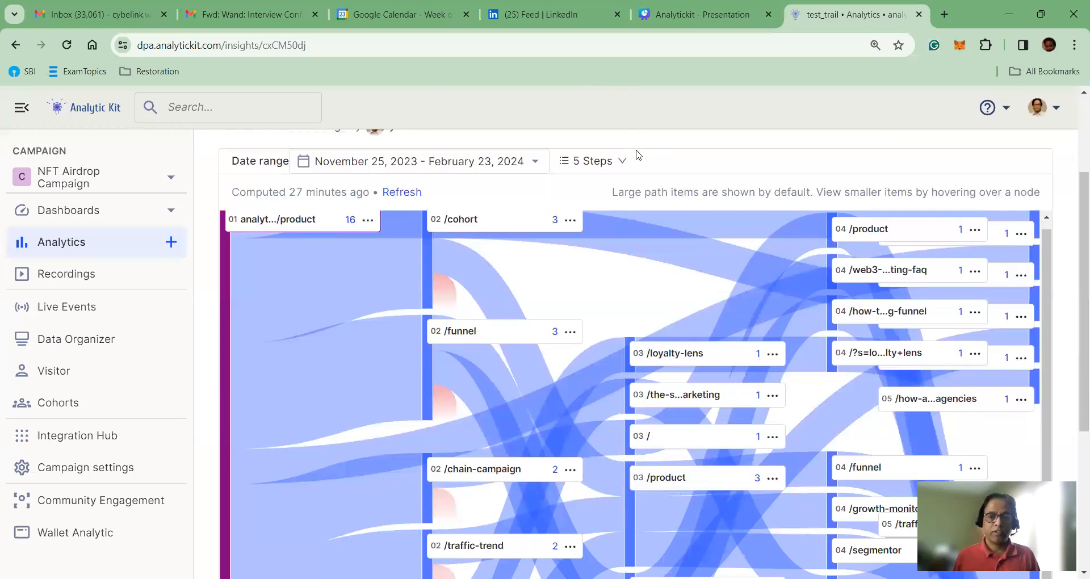
left_click(624, 162)
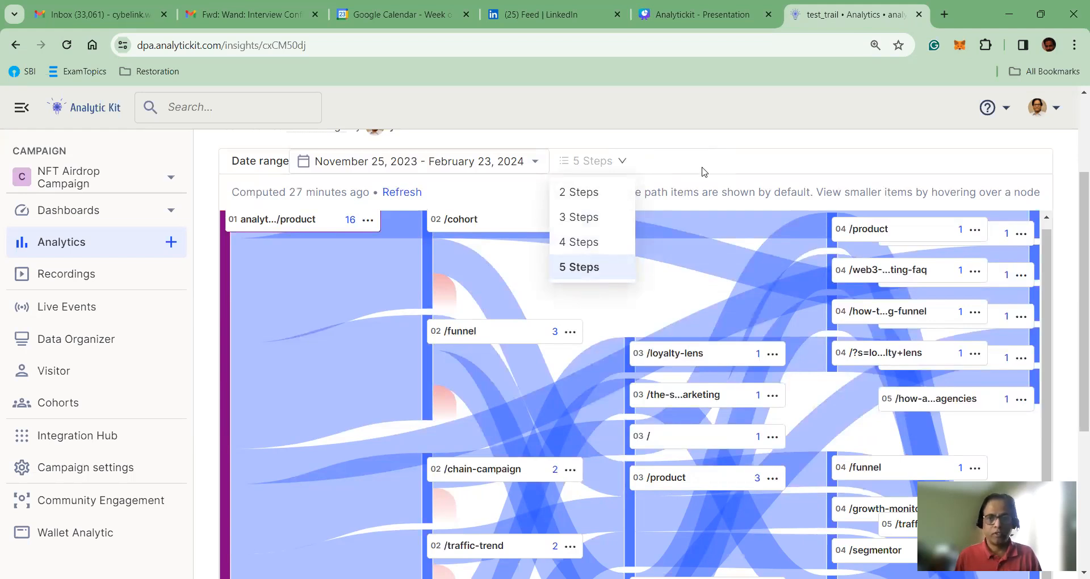
left_click(571, 264)
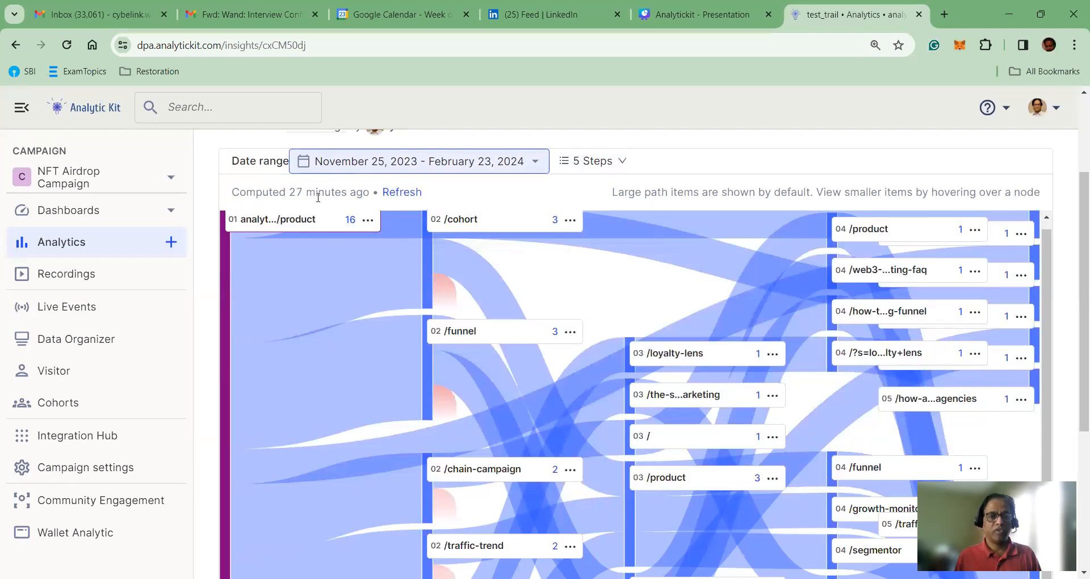
View the list of visitors who completed the first /product step, and close the list.
mouse_move(317, 241)
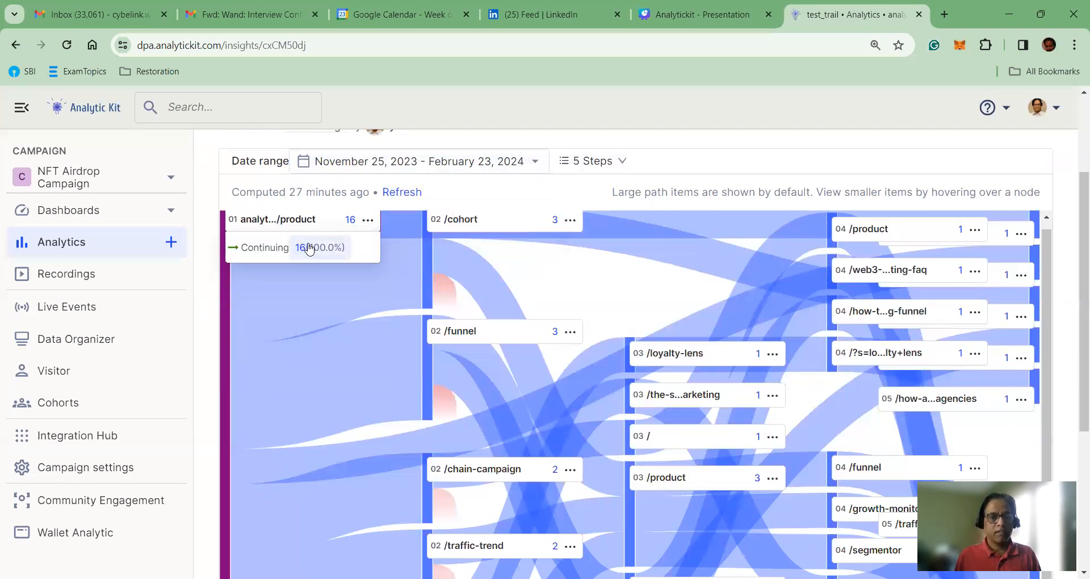
left_click(305, 254)
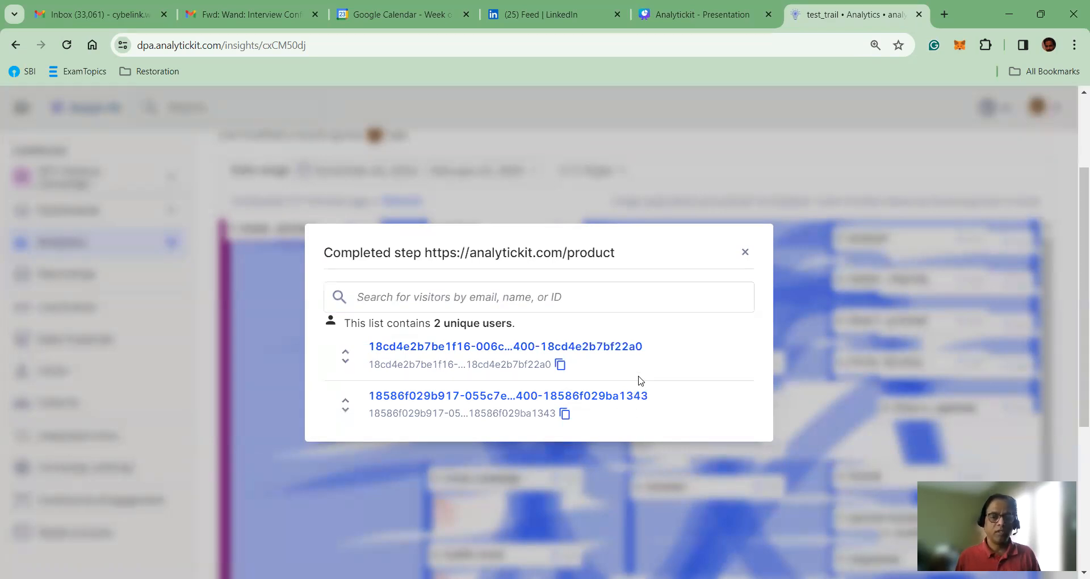
left_click(744, 252)
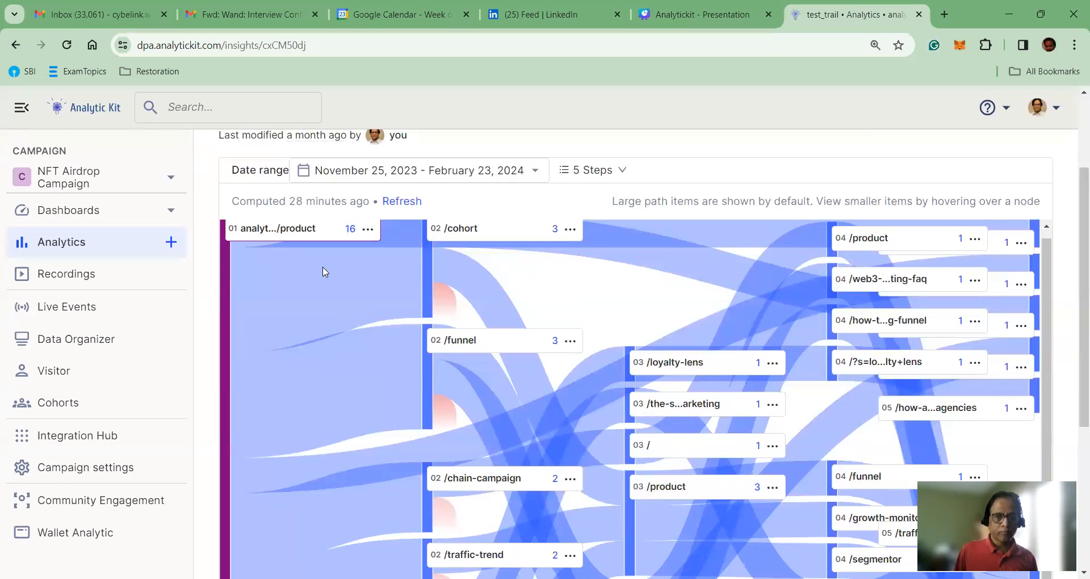
Examine the continuing, dropping-off and average-time details of the /product, /cohort, /funnel and /chain-campaign nodes in the five-step diagram.
mouse_move(341, 236)
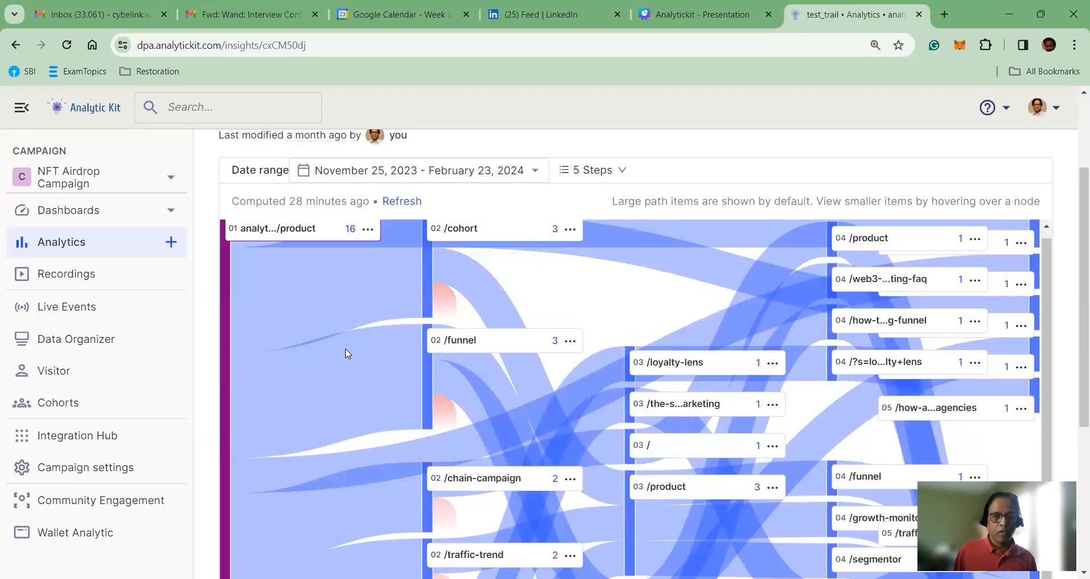
mouse_move(507, 235)
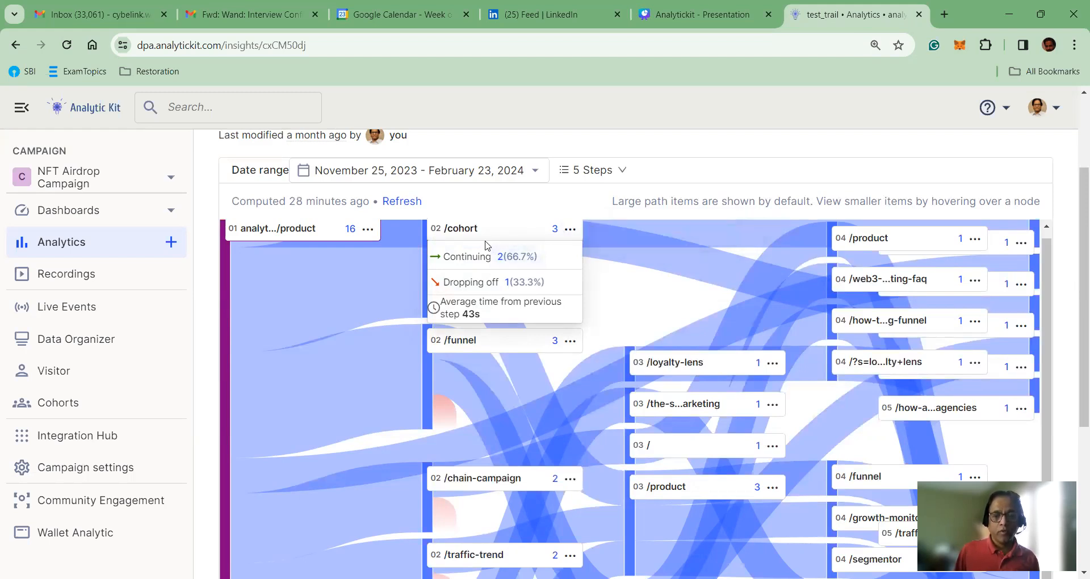
mouse_move(307, 235)
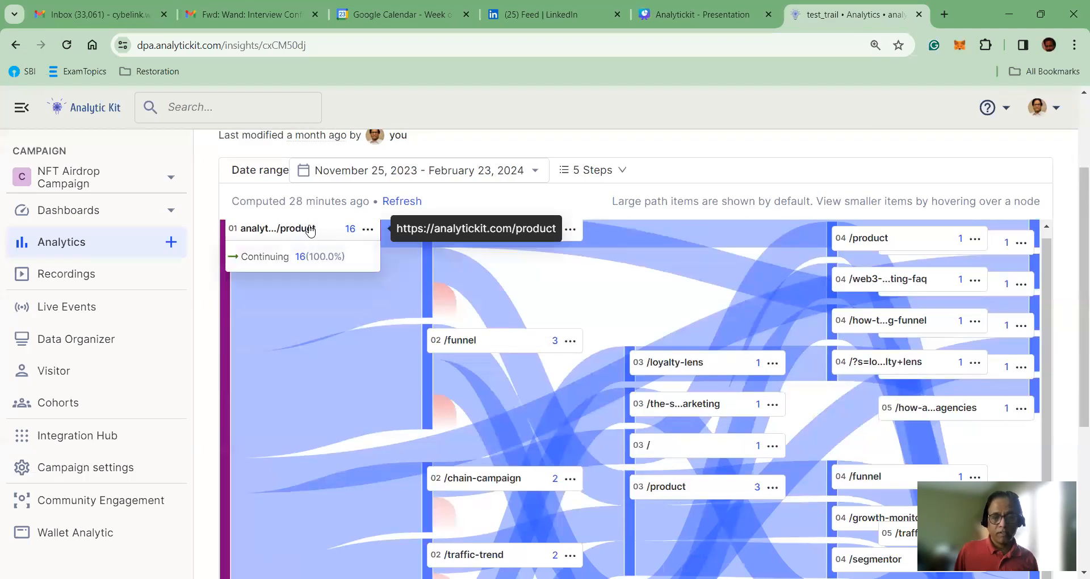
mouse_move(571, 233)
scroll(573, 233, "down", 1)
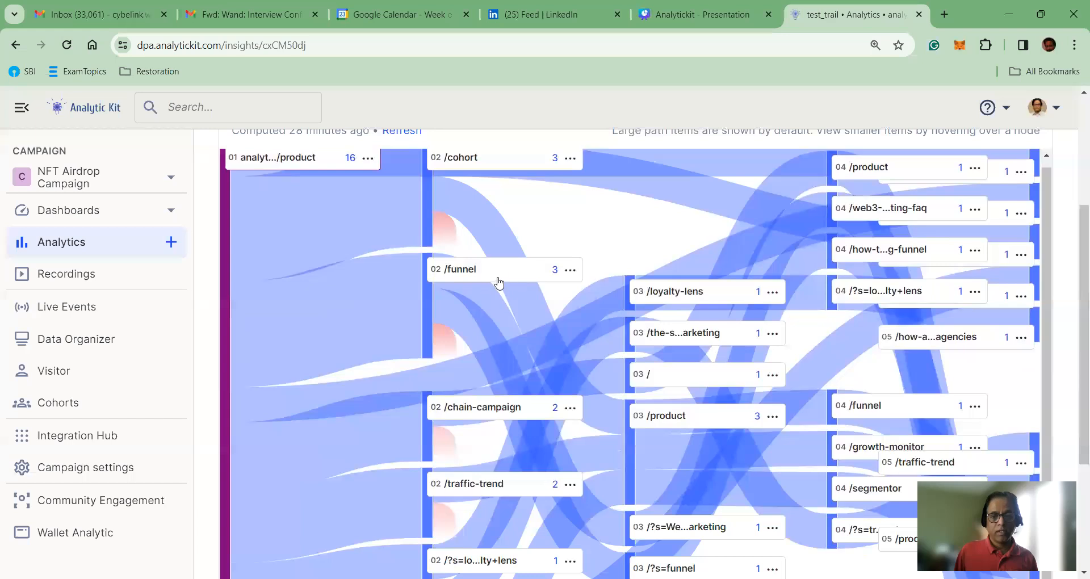
mouse_move(501, 275)
scroll(561, 296, "down", 2)
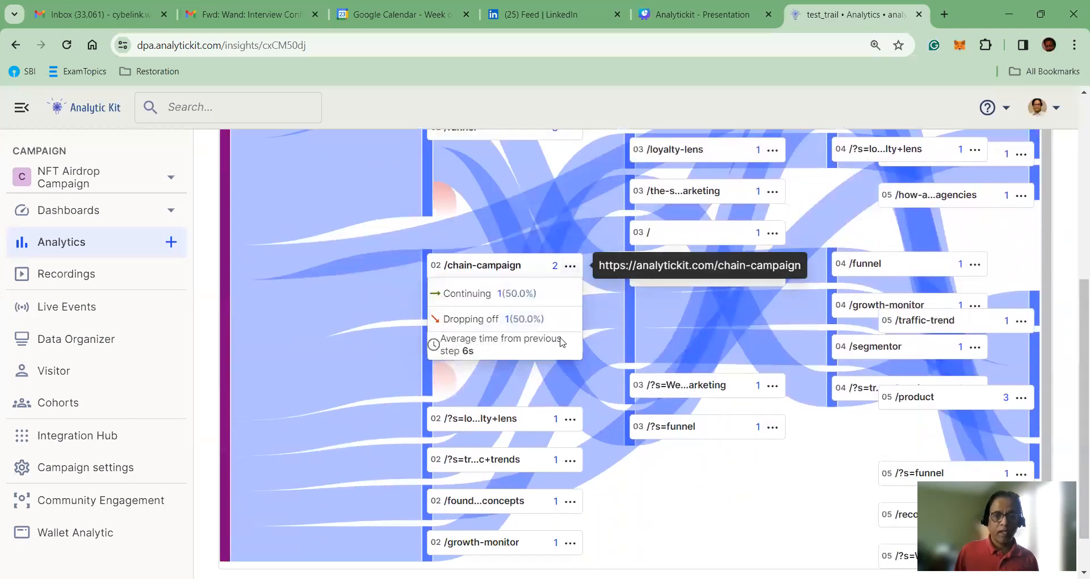
scroll(588, 441, "up", 1)
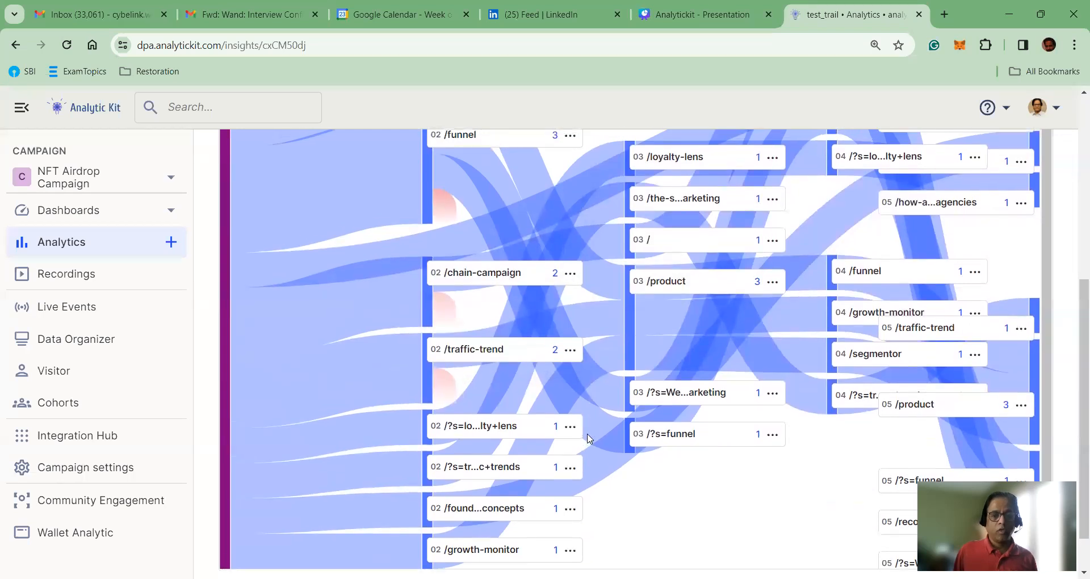
scroll(550, 284, "up", 5)
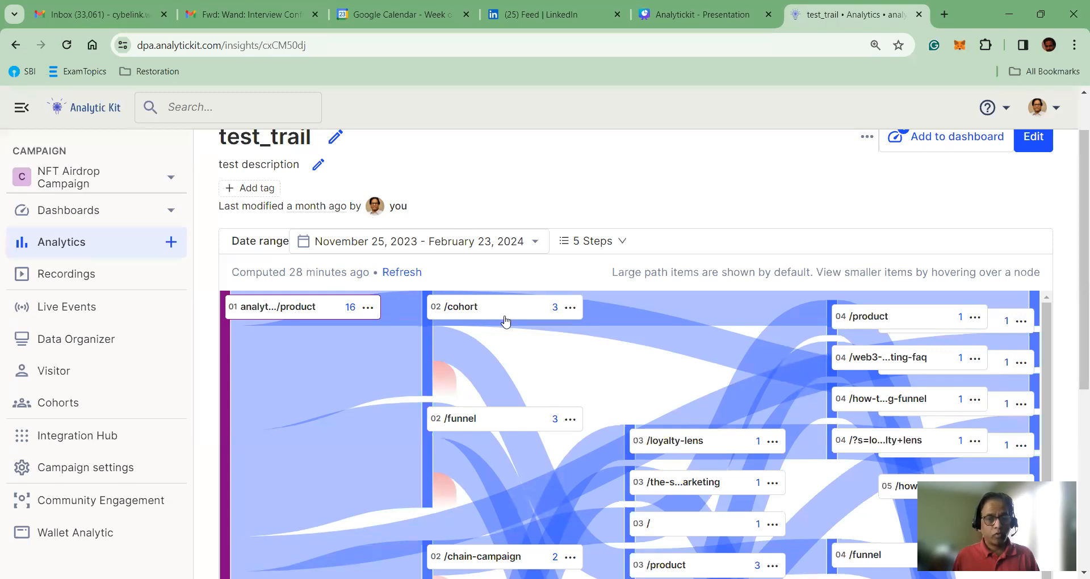
mouse_move(524, 312)
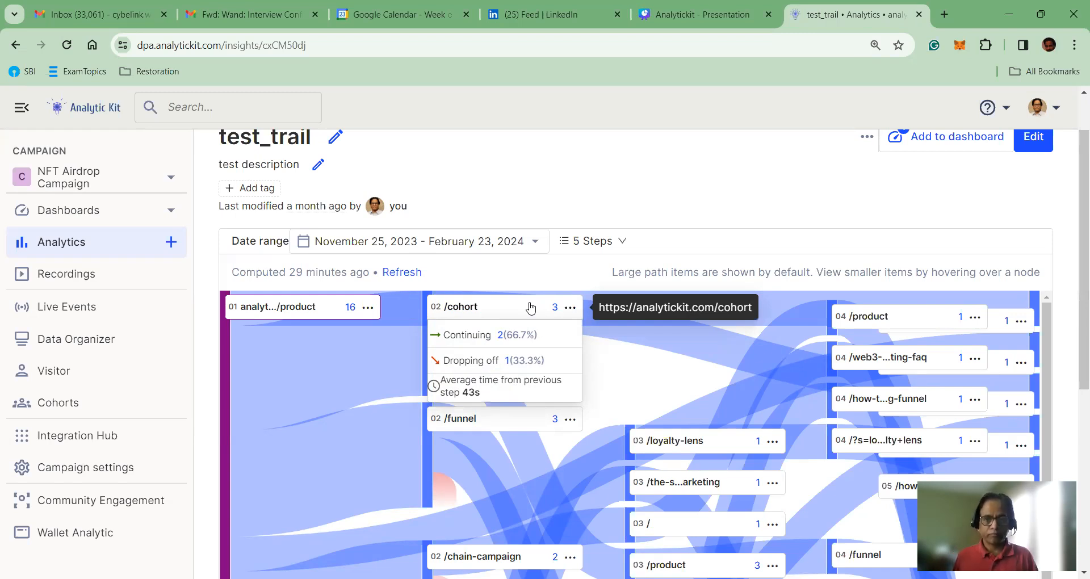
scroll(566, 325, "down", 1)
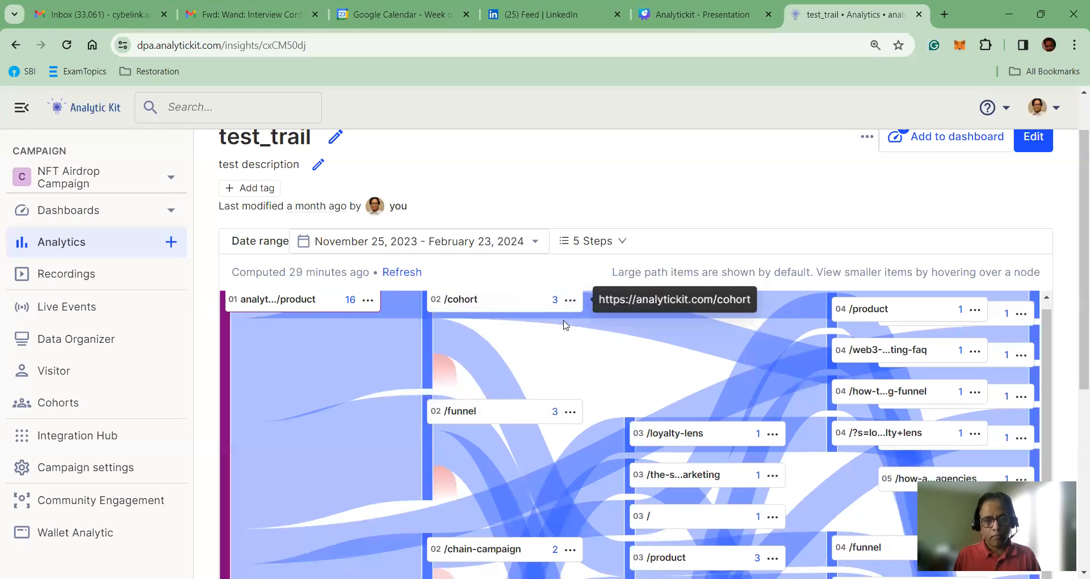
scroll(533, 355, "down", 3)
scroll(641, 318, "up", 1)
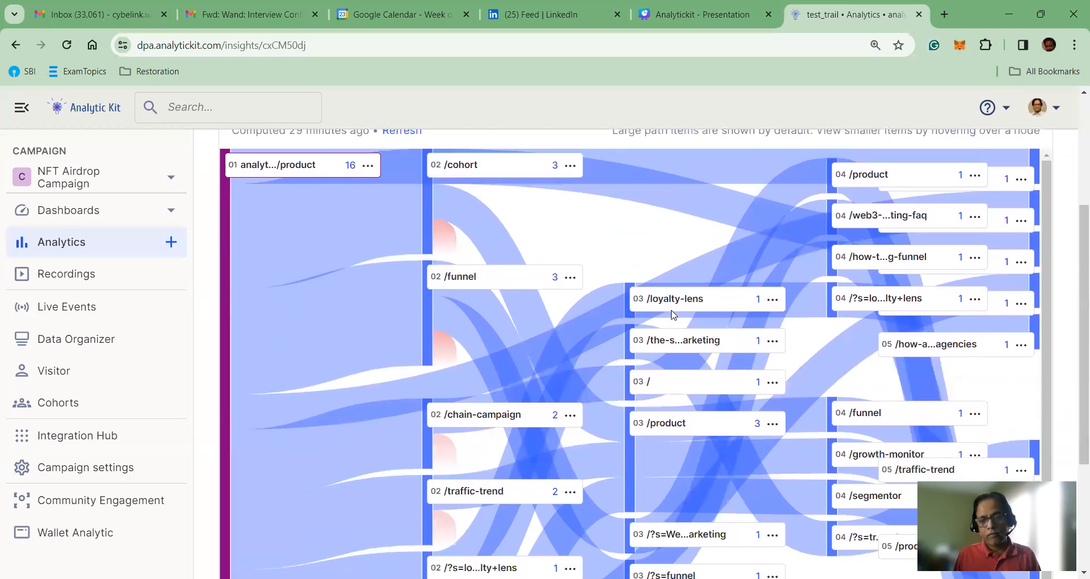
Set the trail diagram to show 2 Steps.
scroll(744, 238, "up", 3)
scroll(744, 238, "up", 1)
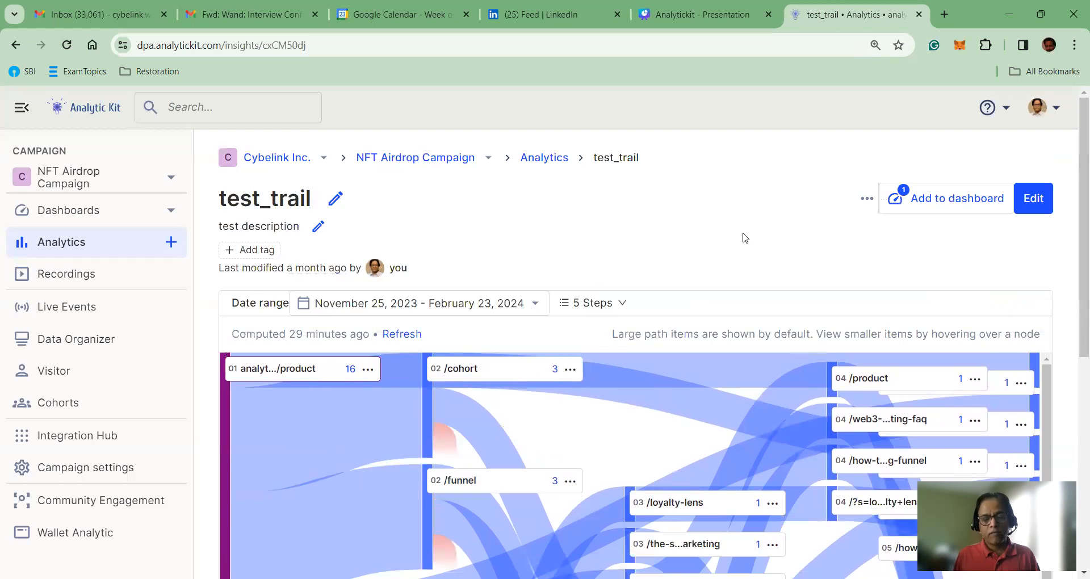
left_click(622, 302)
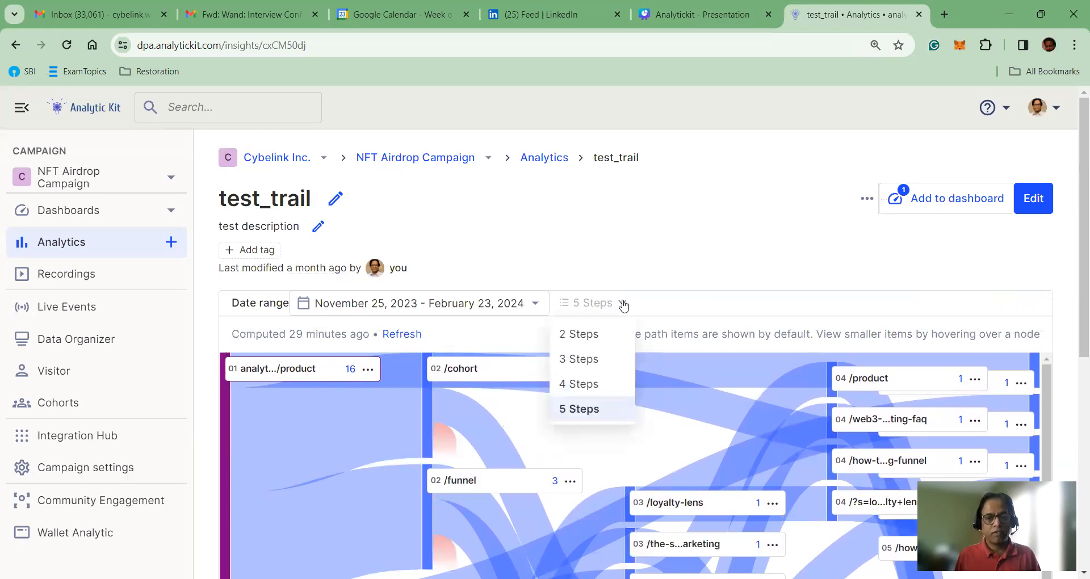
left_click(601, 334)
Examine the two-step diagram from the /product starting node through all second-step pages, including the details of /cohort.
scroll(753, 327, "down", 4)
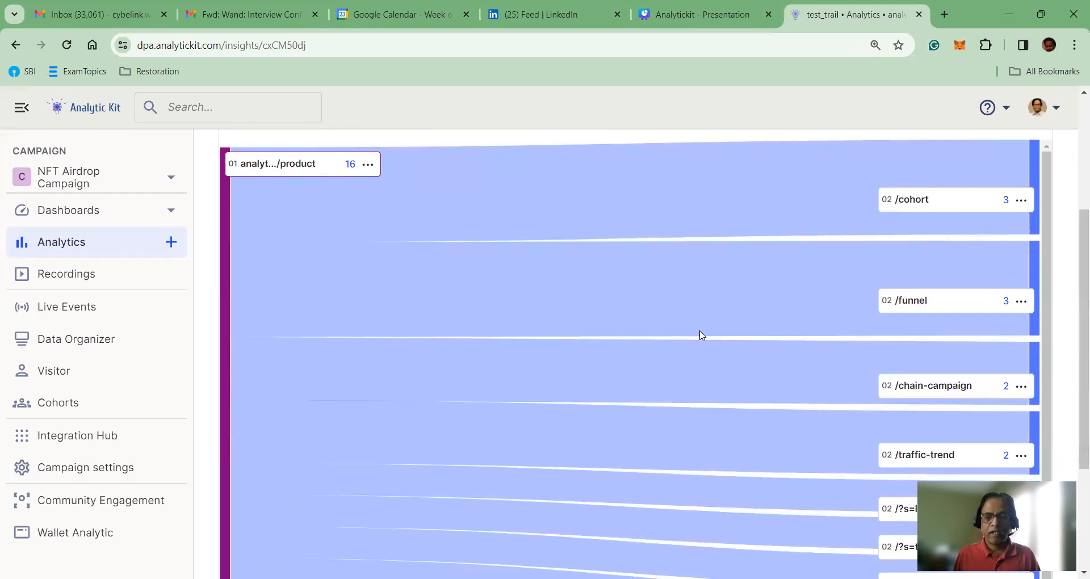
scroll(698, 336, "up", 3)
mouse_move(348, 316)
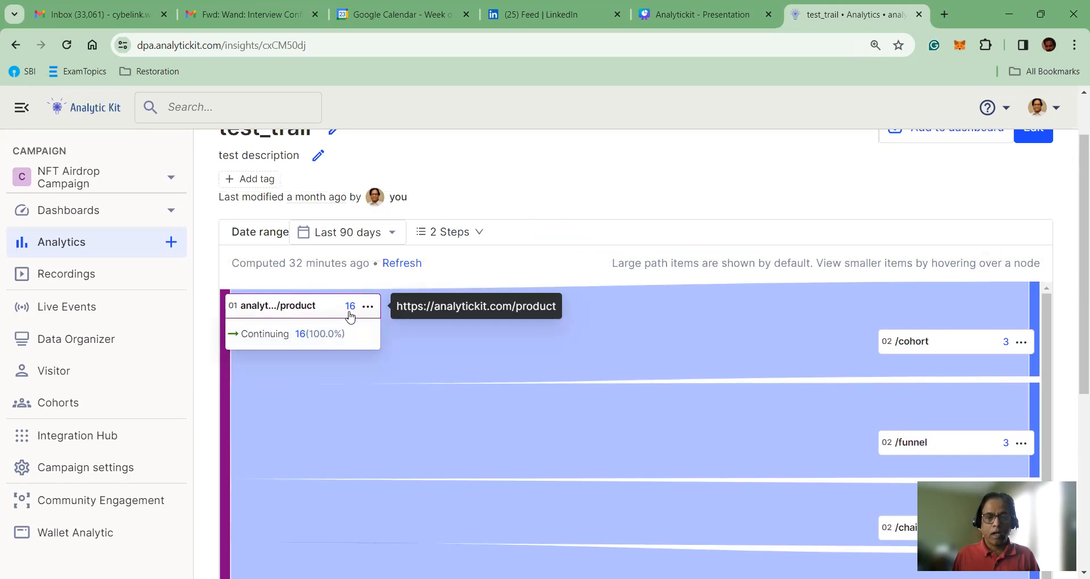
scroll(385, 321, "down", 1)
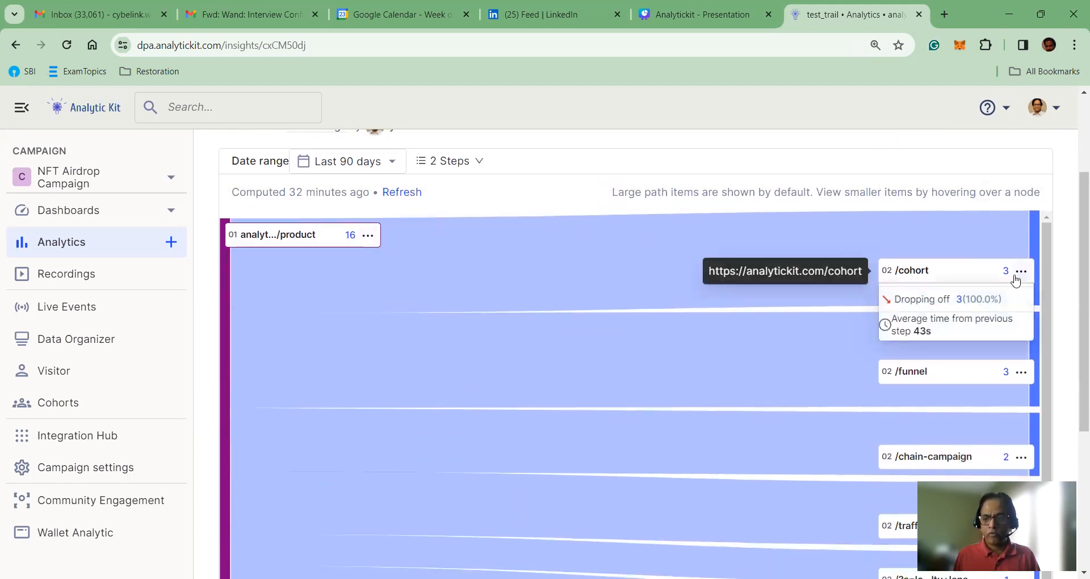
scroll(1001, 352, "down", 3)
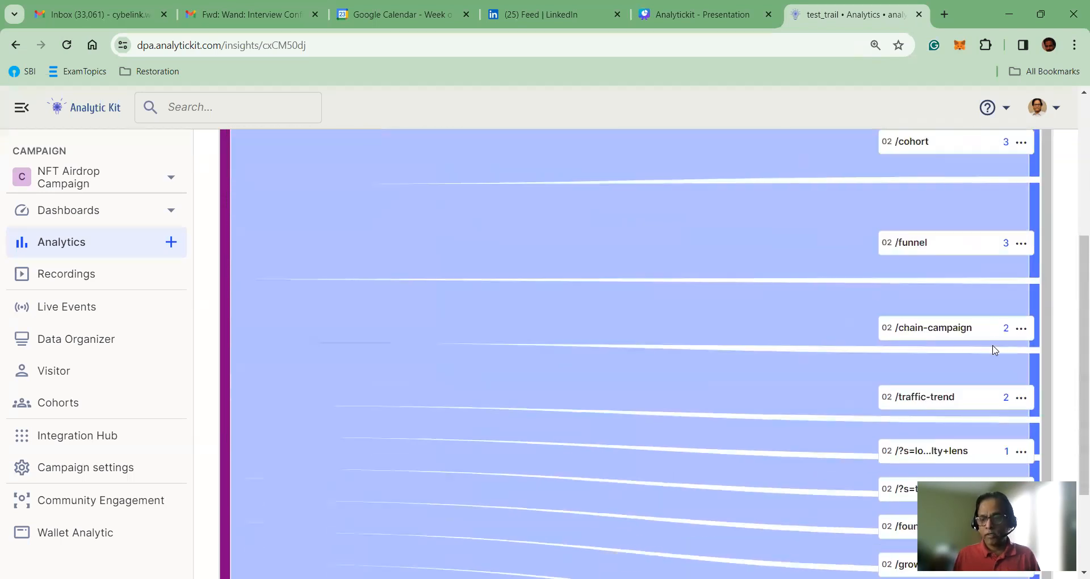
scroll(998, 343, "down", 2)
scroll(978, 312, "down", 1)
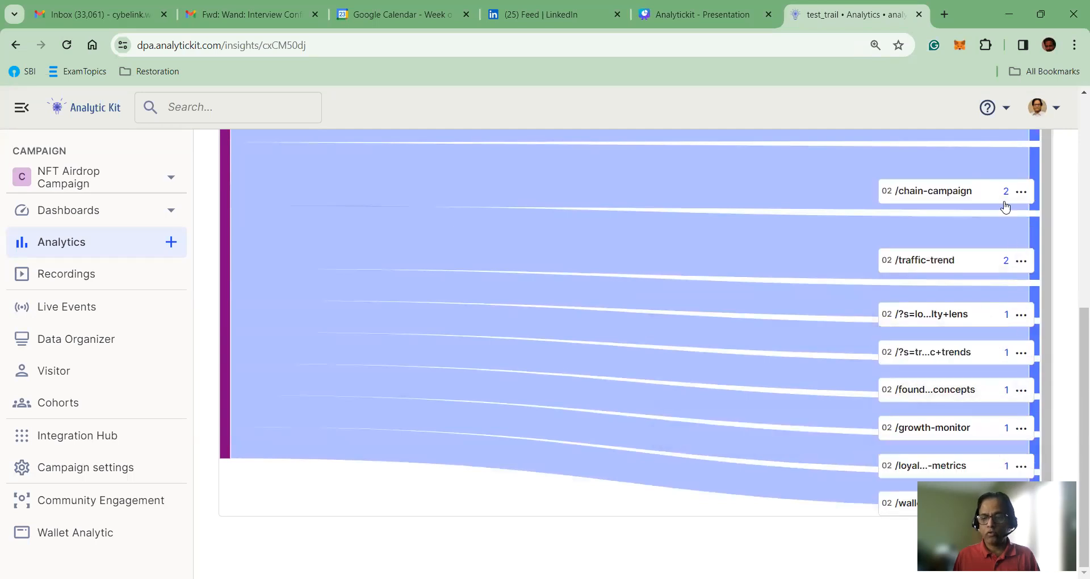
scroll(1003, 204, "up", 1)
scroll(432, 250, "up", 5)
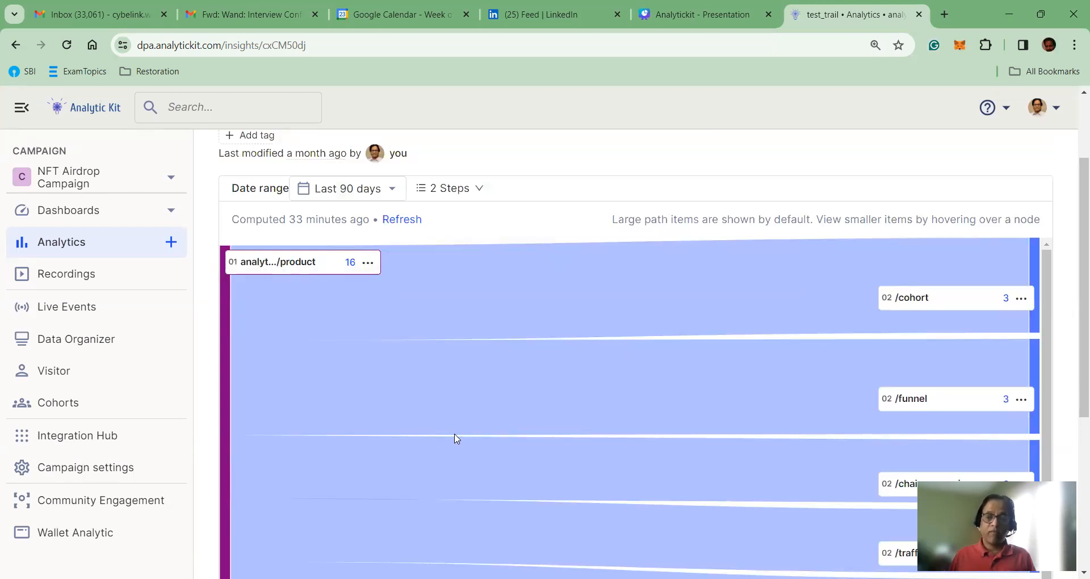
mouse_move(319, 276)
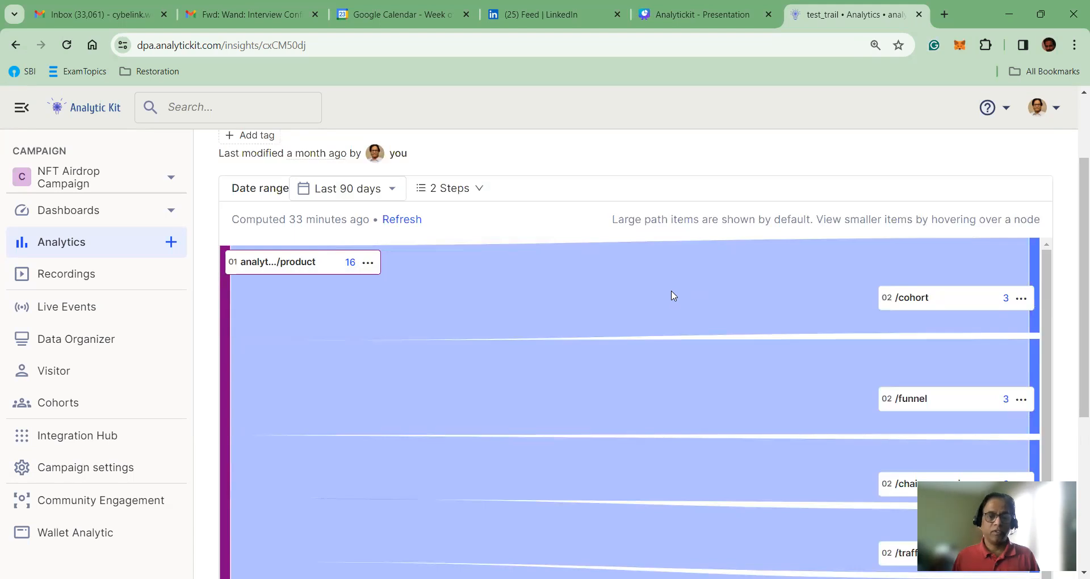
Set the trail diagram to show 3 Steps and inspect the /product, /cohort and /loyalty-metrics nodes.
left_click(477, 189)
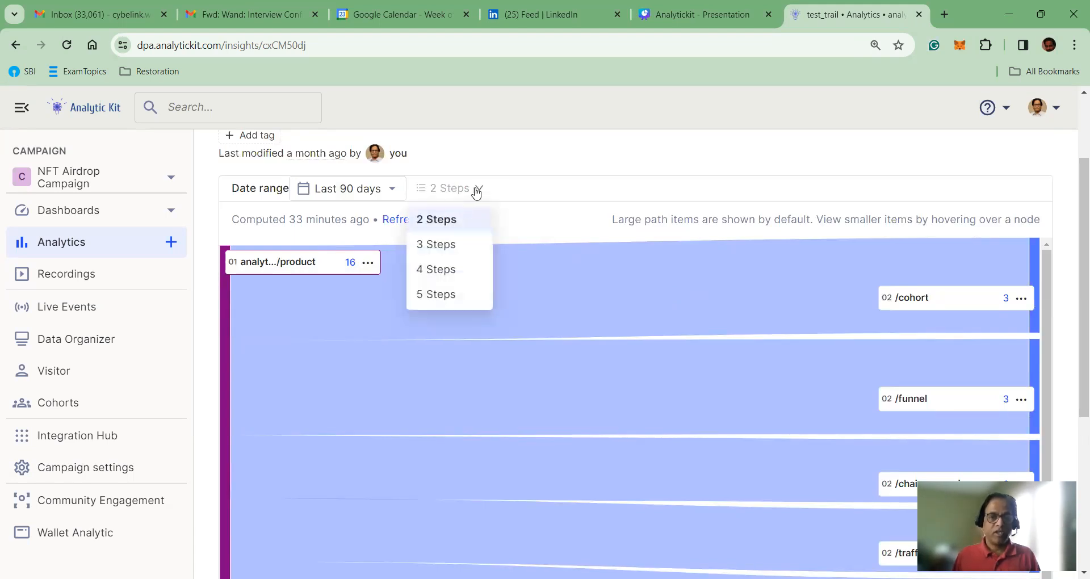
left_click(450, 246)
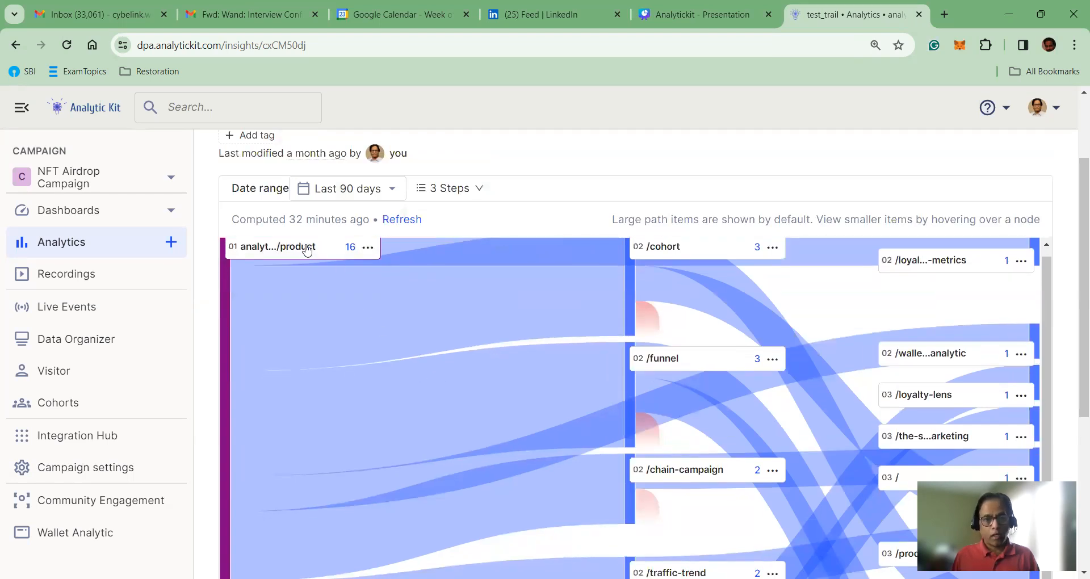
mouse_move(305, 250)
mouse_move(660, 253)
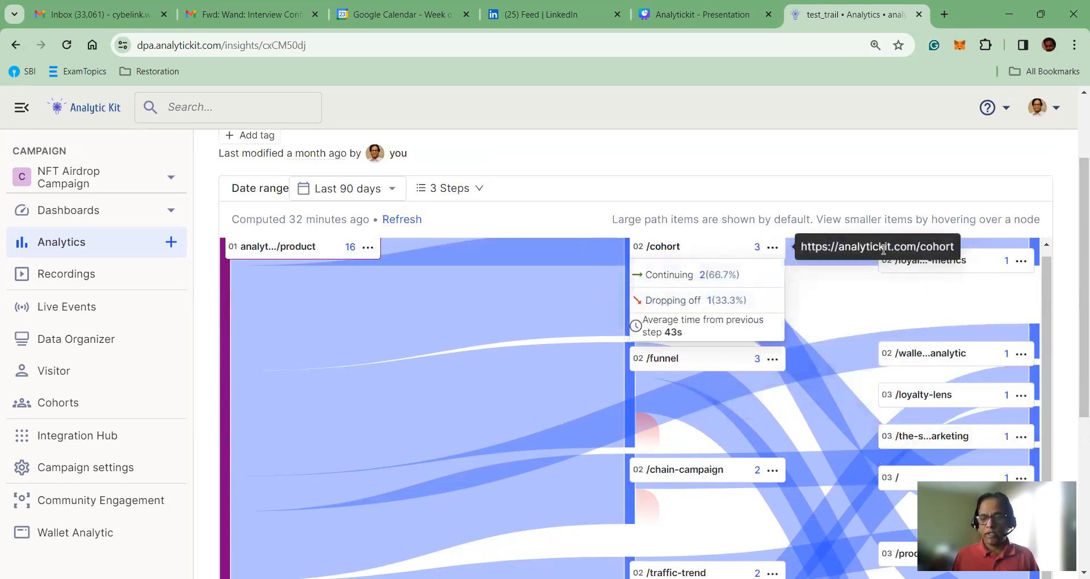
mouse_move(988, 266)
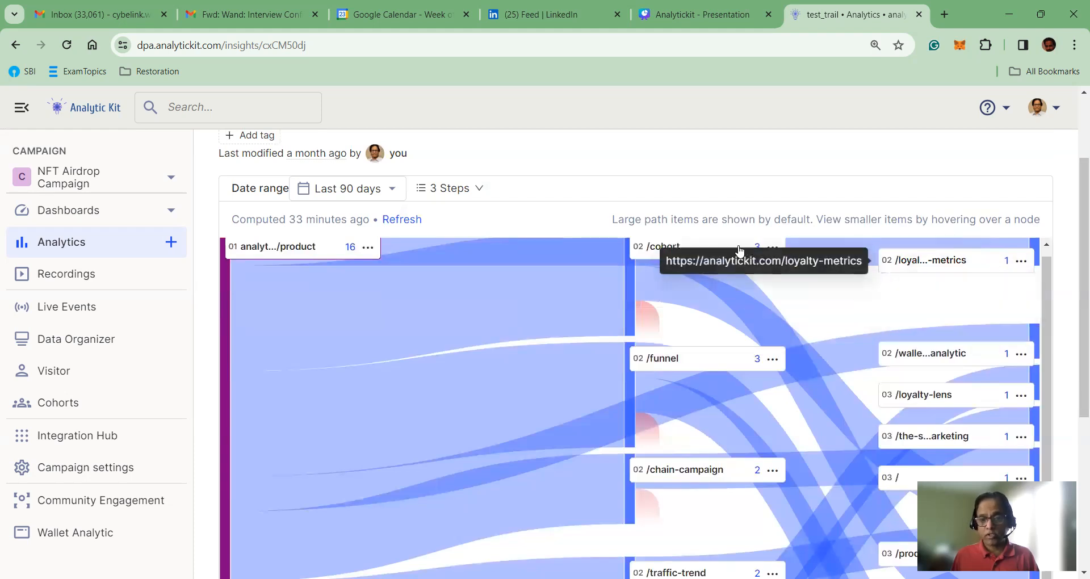
Open the list of visitors who dropped off after /cohort, expand the listed visitor and review their properties.
mouse_move(694, 249)
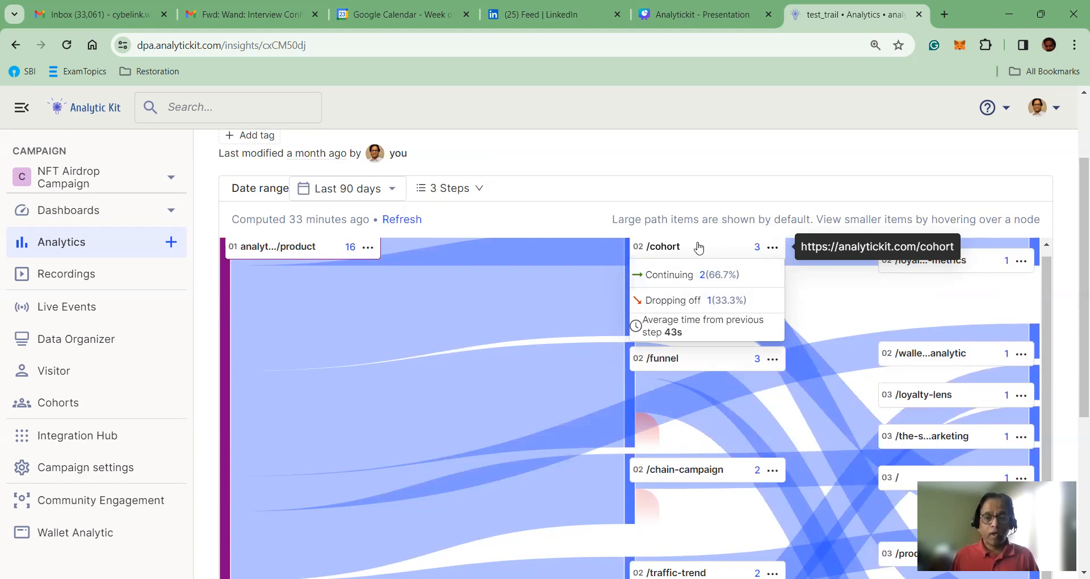
left_click(720, 301)
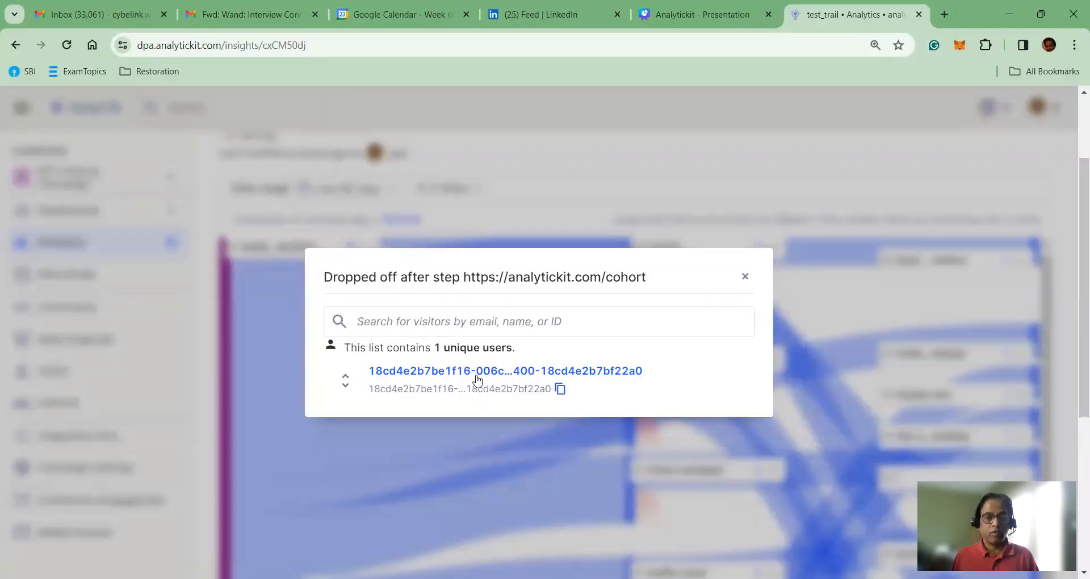
left_click(346, 386)
scroll(656, 335, "down", 5)
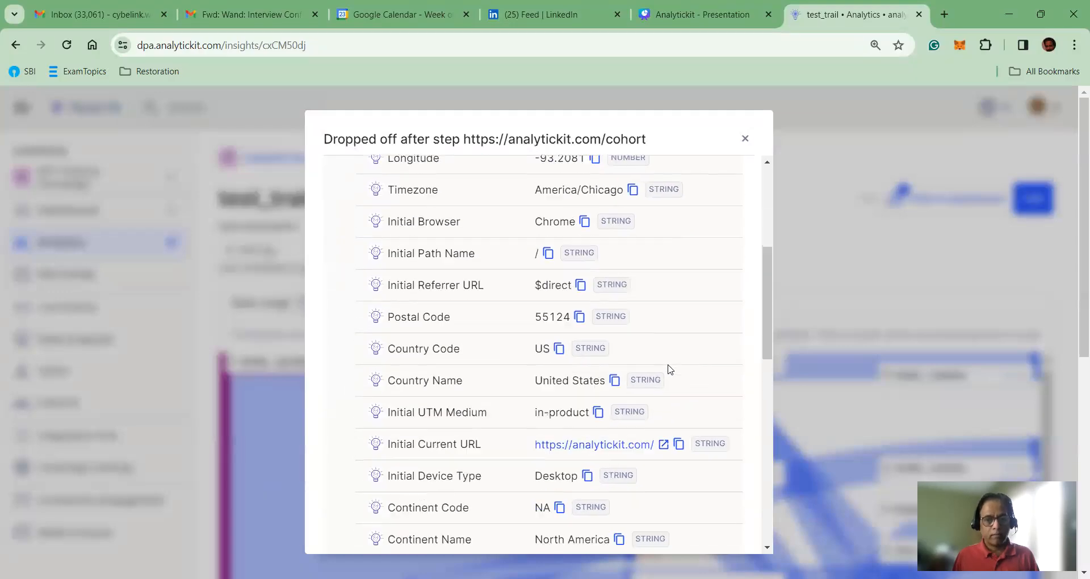
scroll(674, 375, "down", 3)
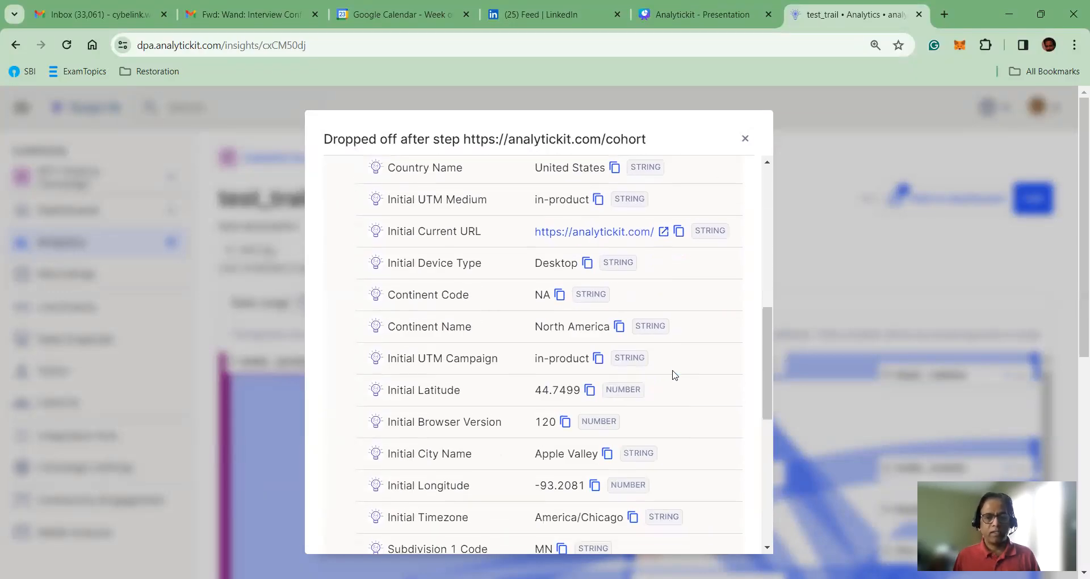
Review the remaining properties of the visitor who dropped off after /cohort and open that visitor's profile page.
scroll(675, 375, "down", 4)
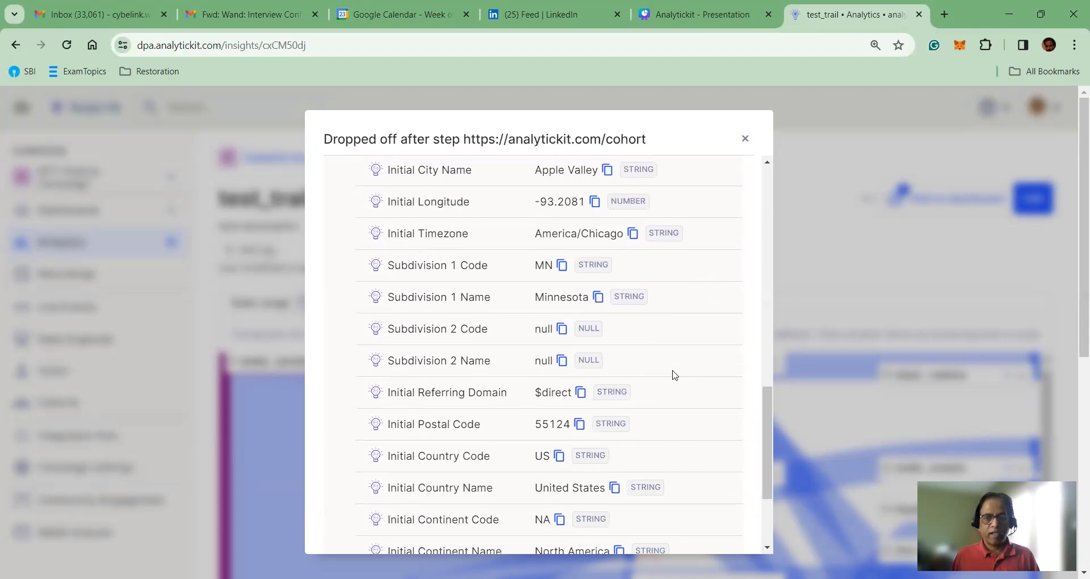
scroll(674, 375, "up", 4)
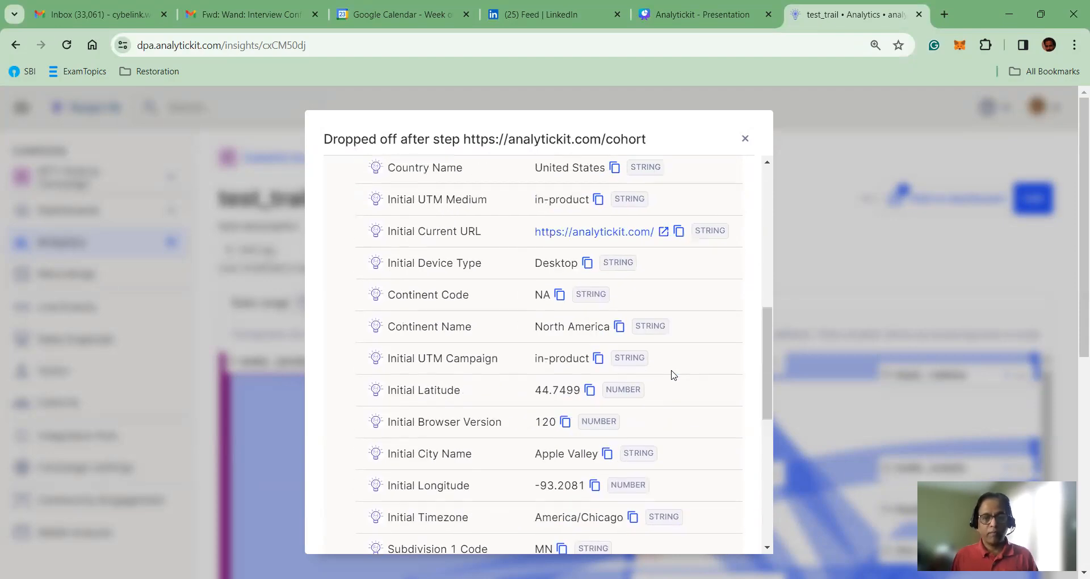
scroll(674, 374, "up", 10)
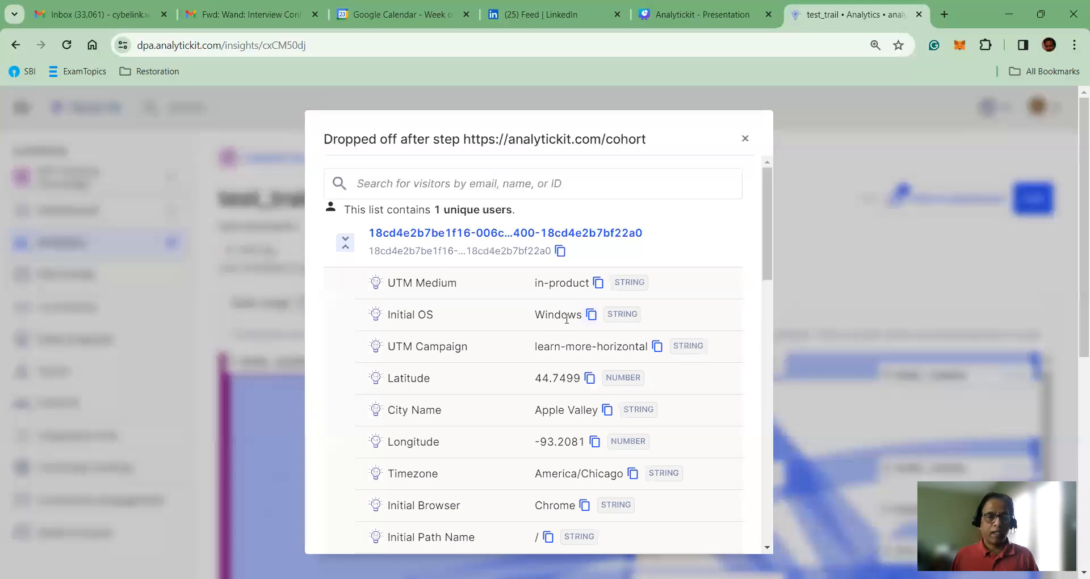
left_click(442, 233)
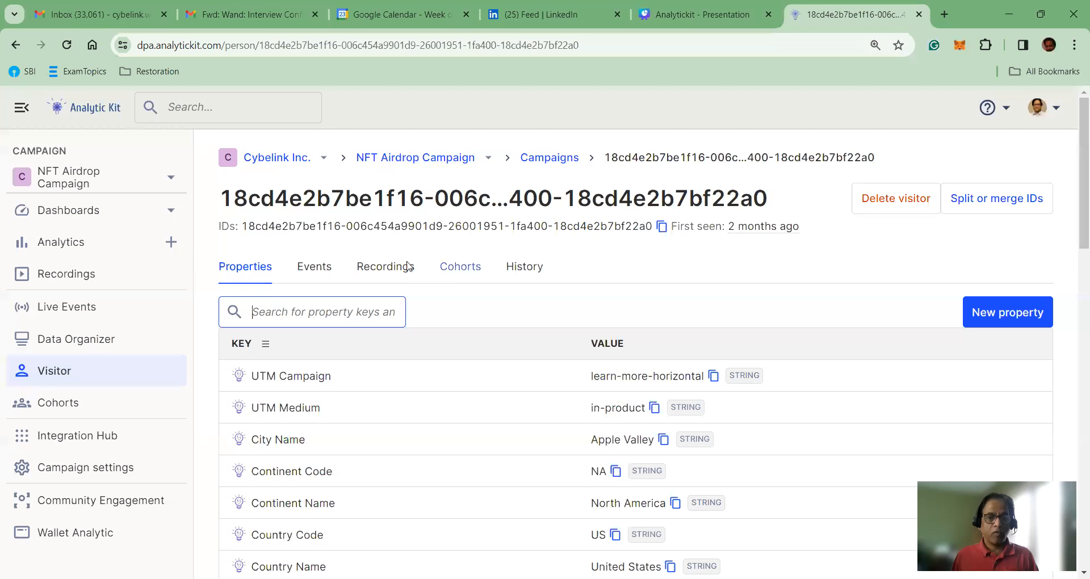
Show the visitor's events and review the recent page views, page leaves and visited URLs.
left_click(317, 267)
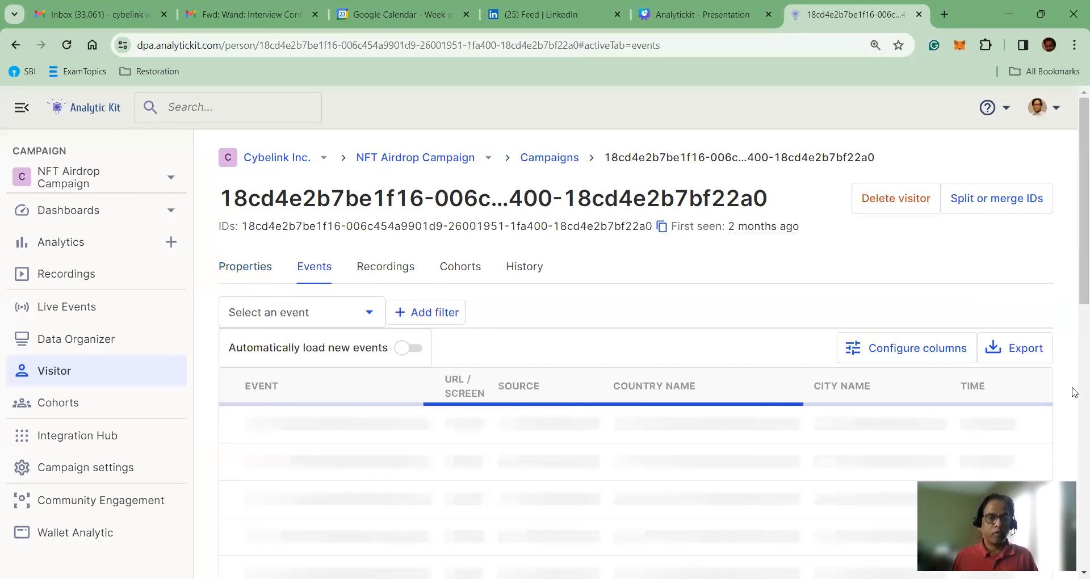
scroll(540, 340, "down", 3)
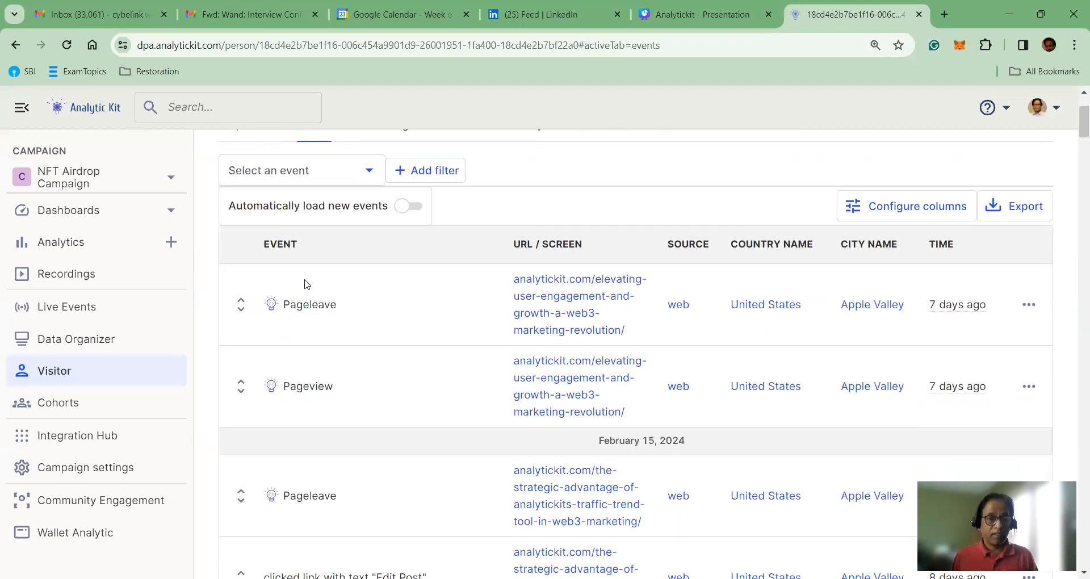
scroll(354, 305, "down", 3)
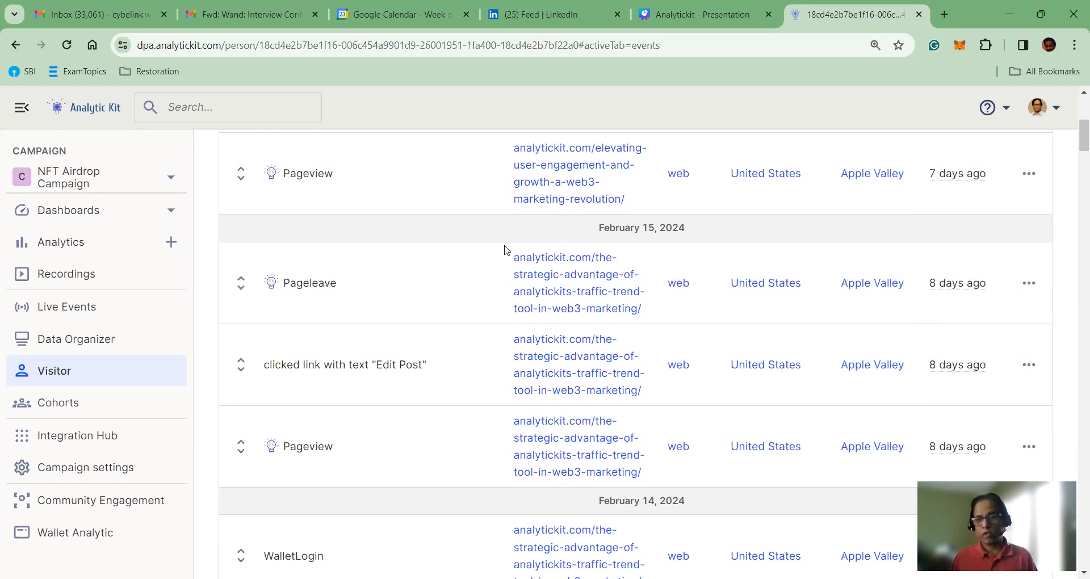
scroll(647, 244, "up", 5)
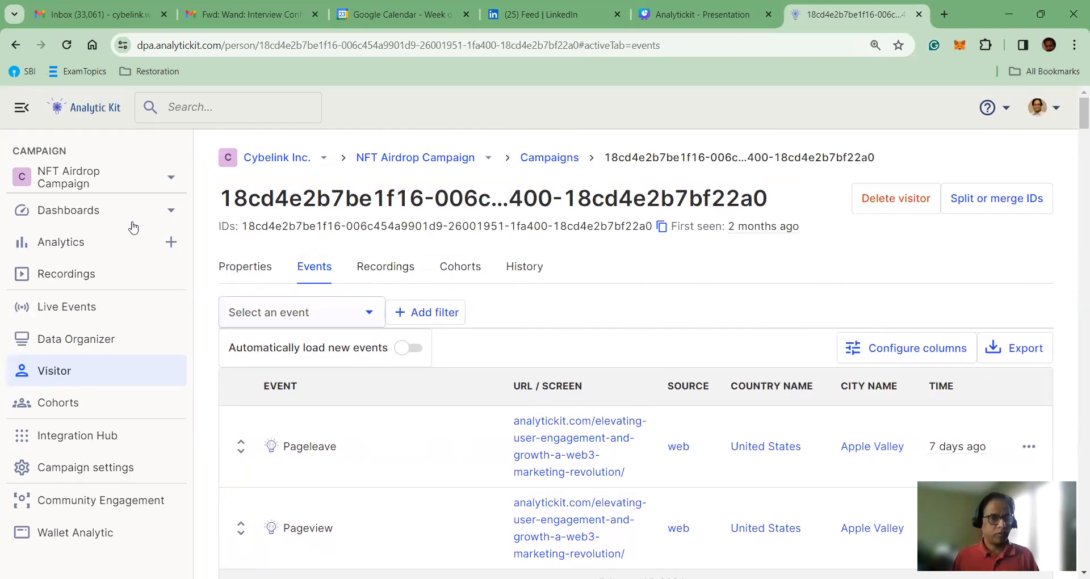
Open Test Dashboard and, from there, open the test_trail analysis with its path diagram.
left_click(73, 215)
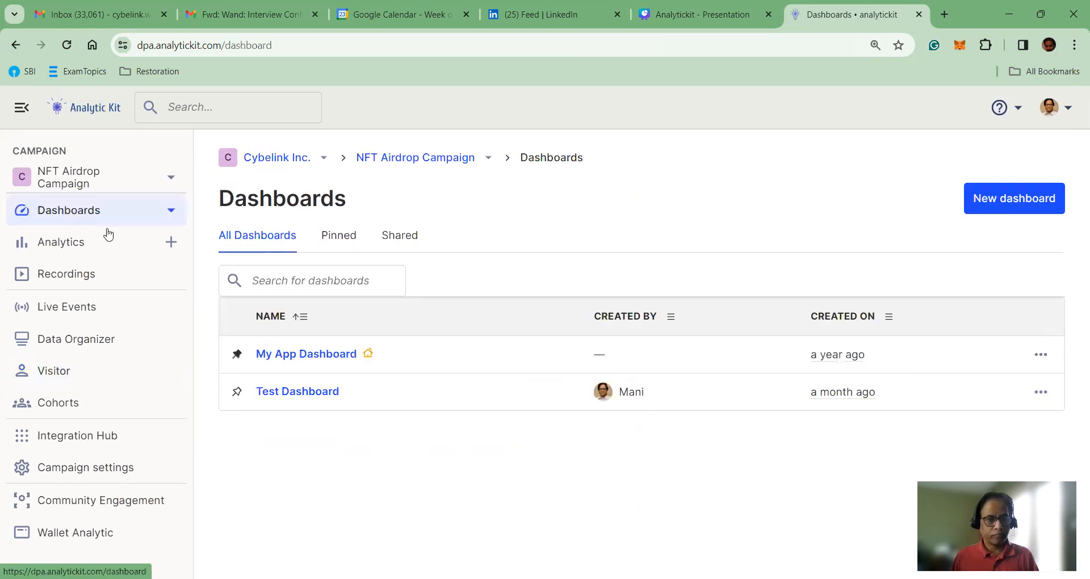
left_click(303, 393)
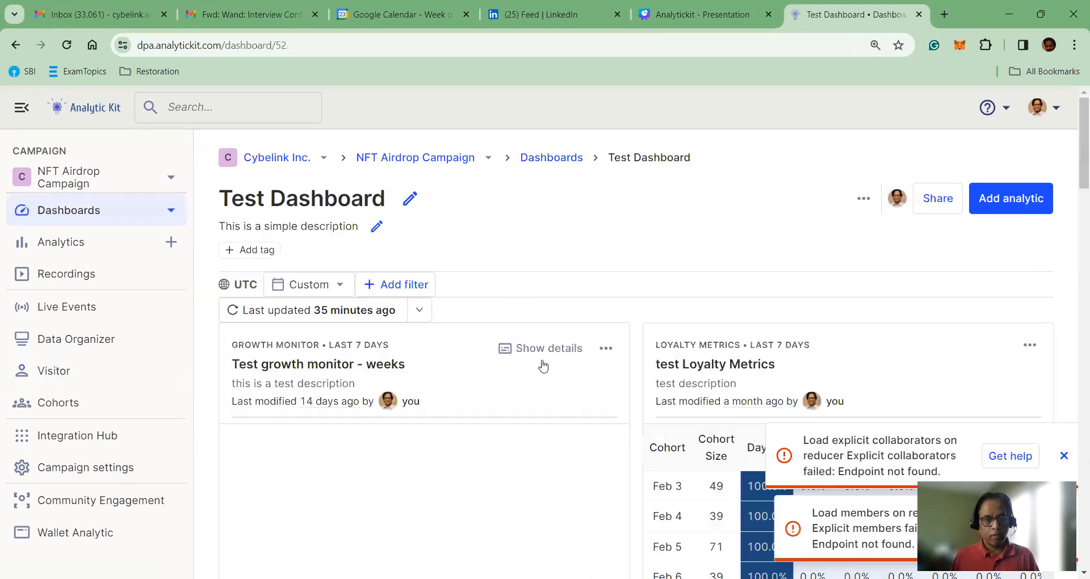
scroll(542, 365, "down", 5)
scroll(540, 364, "down", 7)
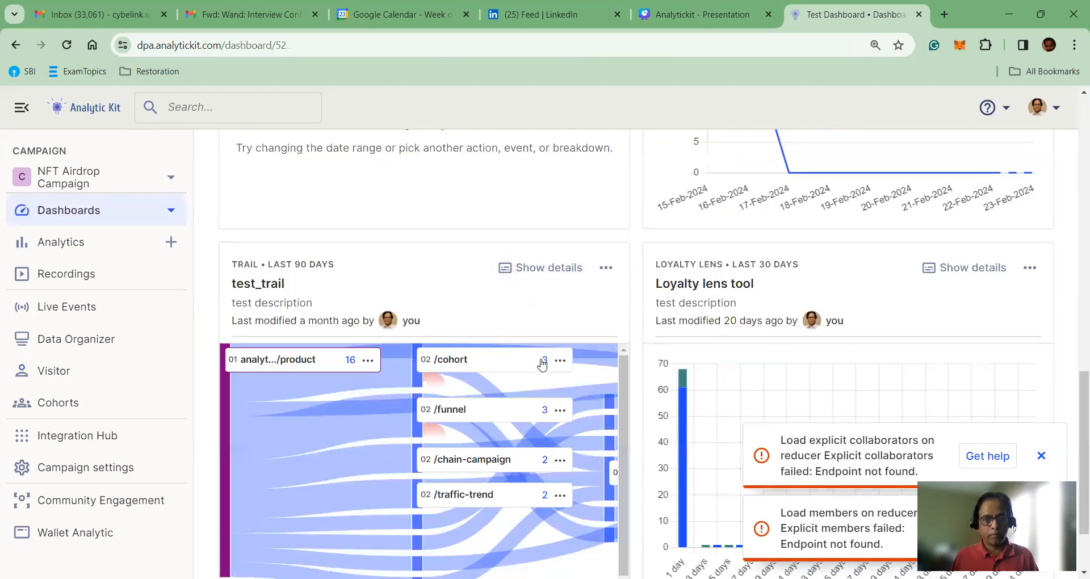
left_click(243, 265)
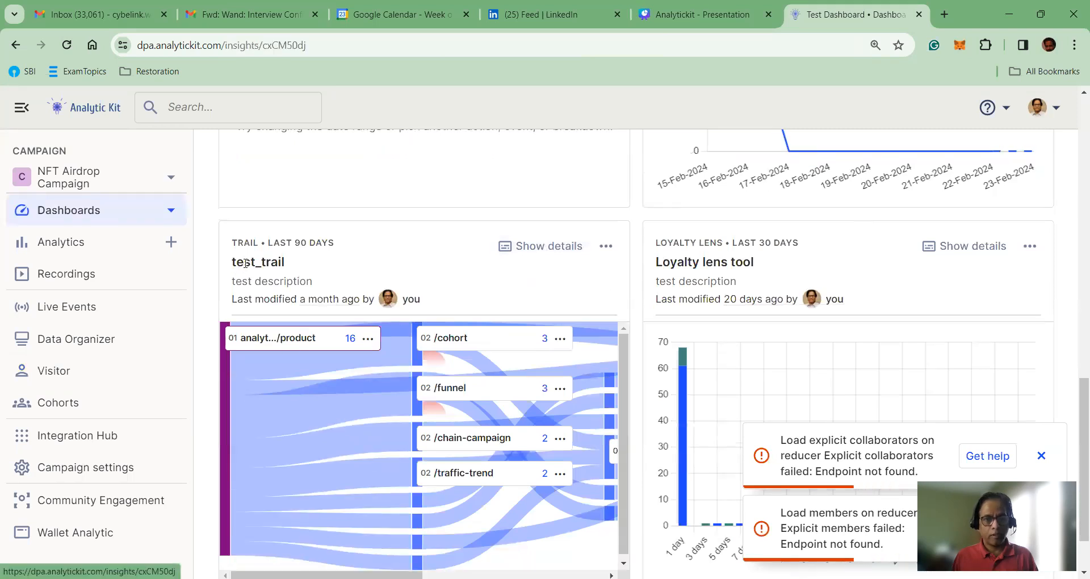
scroll(603, 252, "down", 2)
scroll(604, 252, "up", 1)
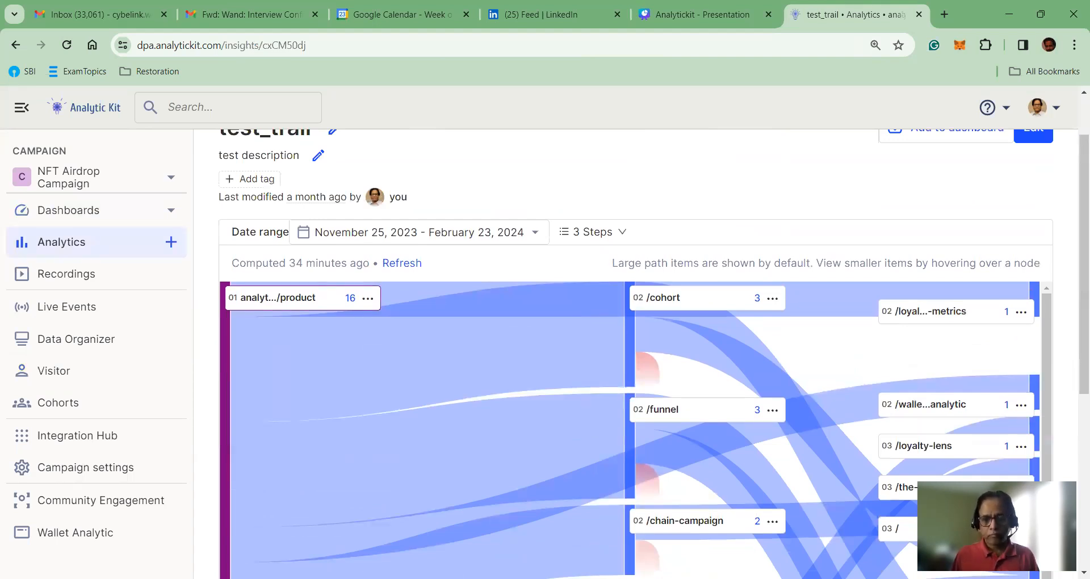
Switch to the Analytickit presentation window and advance to the next slide.
key("alt+Tab")
left_click(1072, 332)
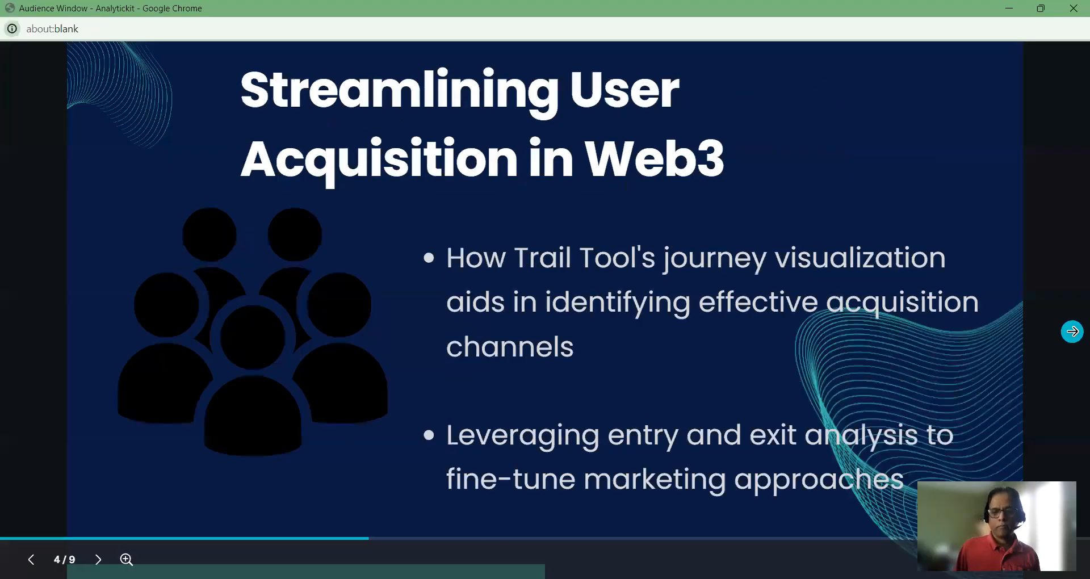
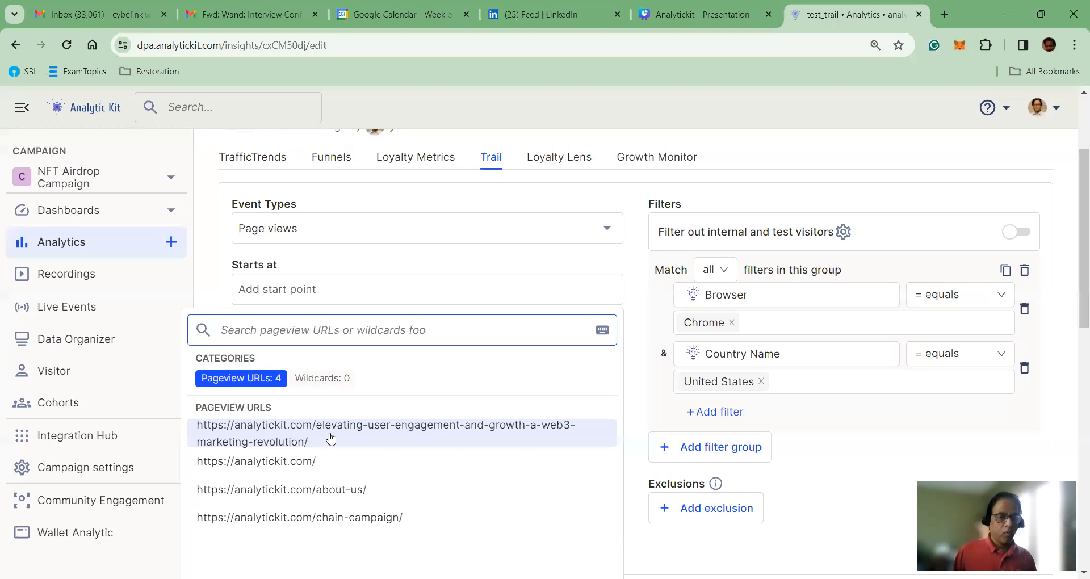
left_click(253, 469)
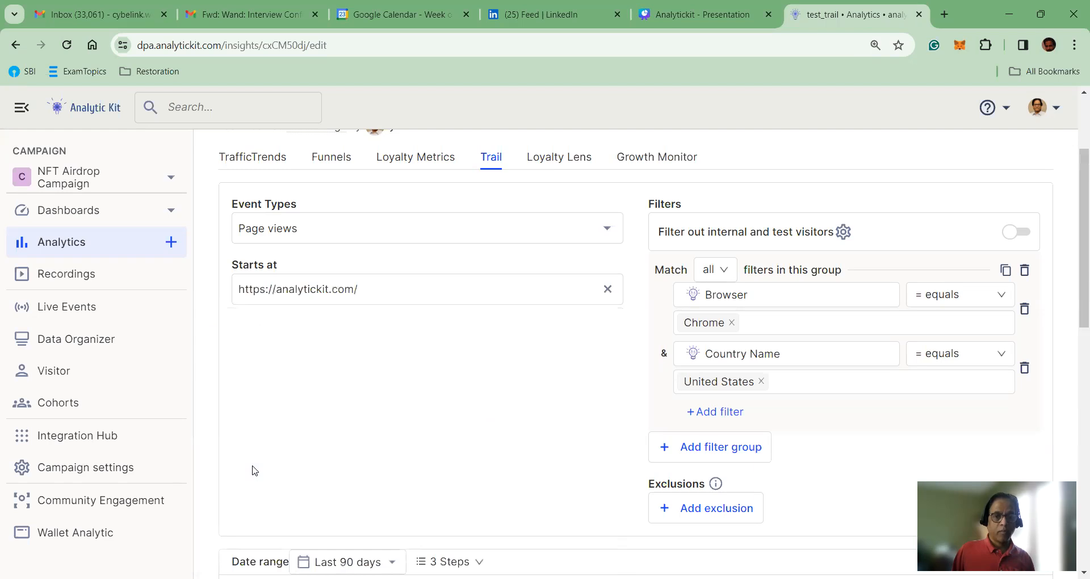
scroll(430, 427, "down", 6)
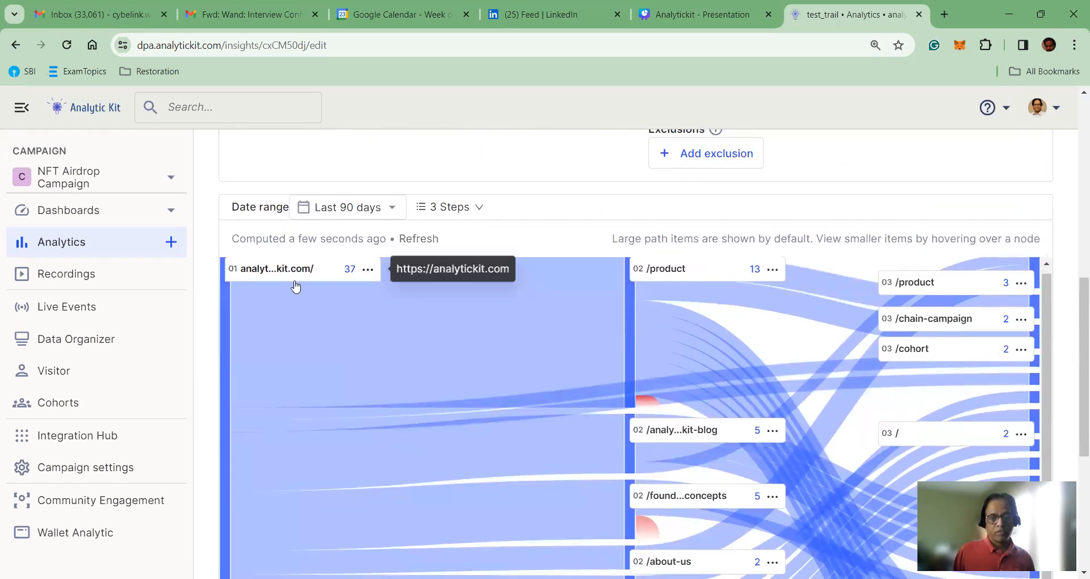
mouse_move(306, 275)
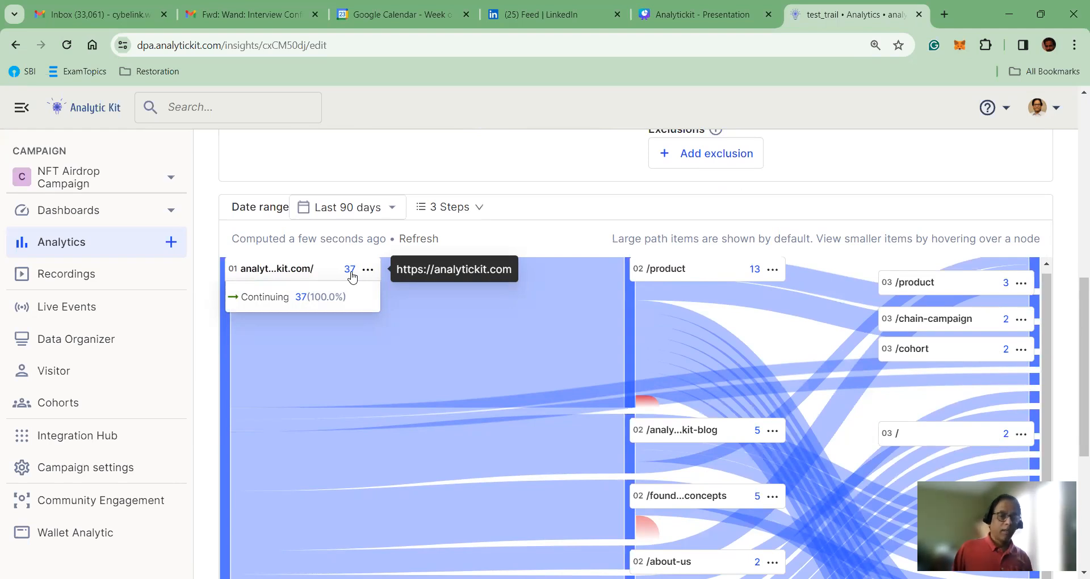
scroll(383, 295, "up", 3)
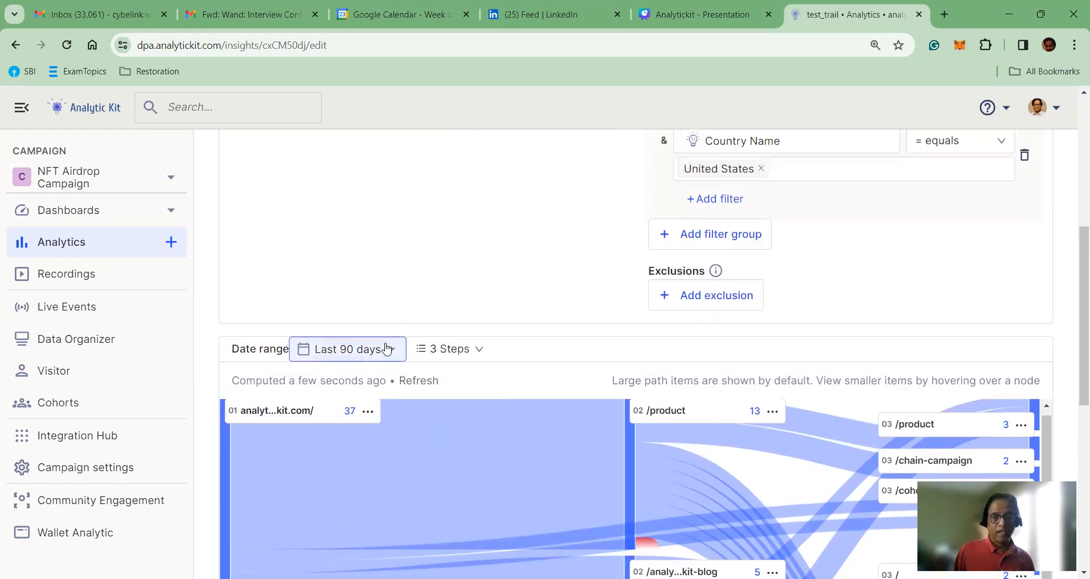
scroll(464, 313, "up", 5)
scroll(484, 443, "down", 6)
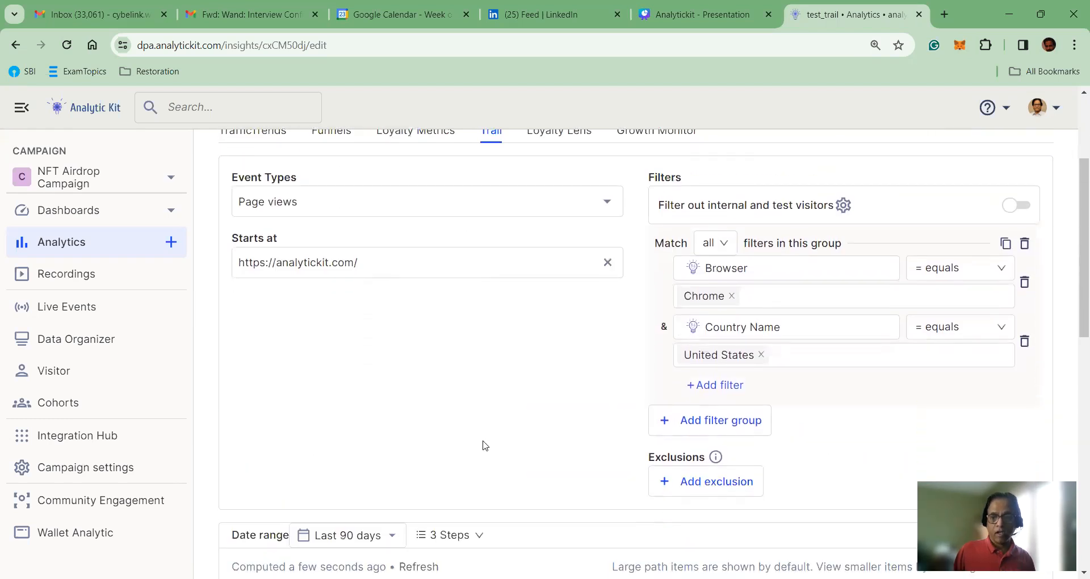
mouse_move(341, 343)
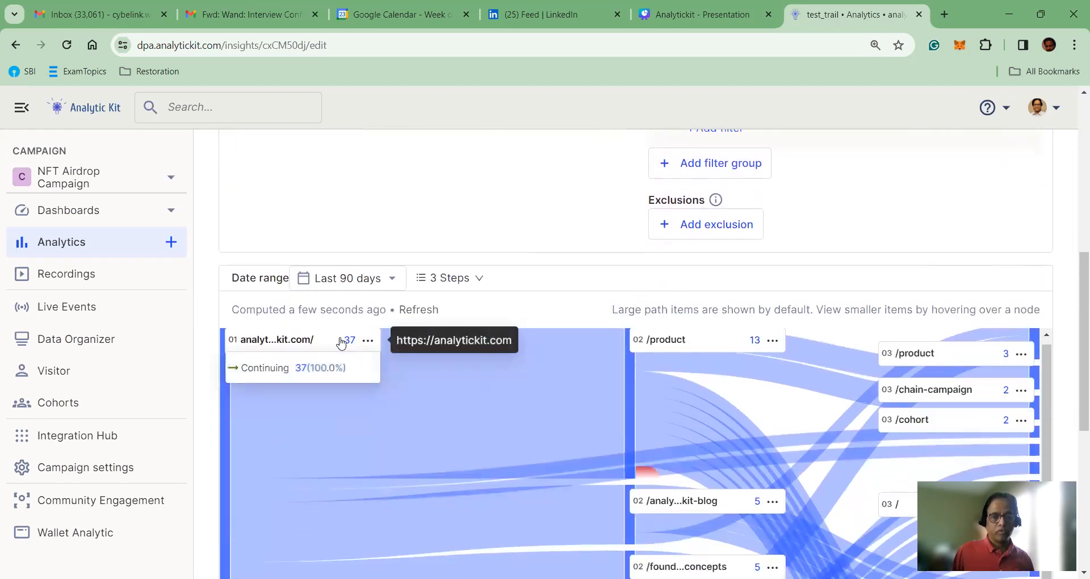
left_click(350, 341)
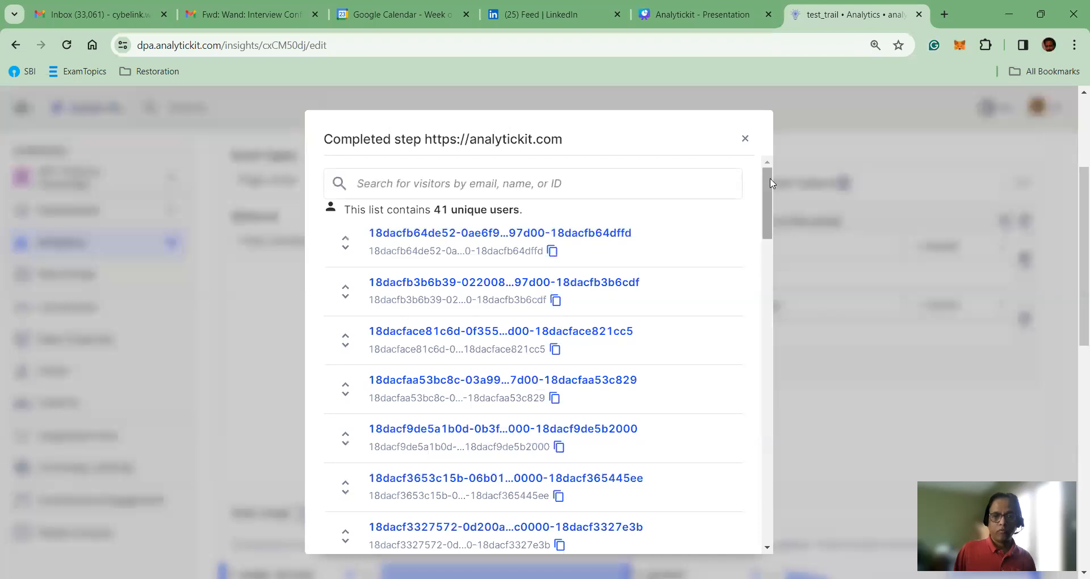
scroll(750, 284, "down", 20)
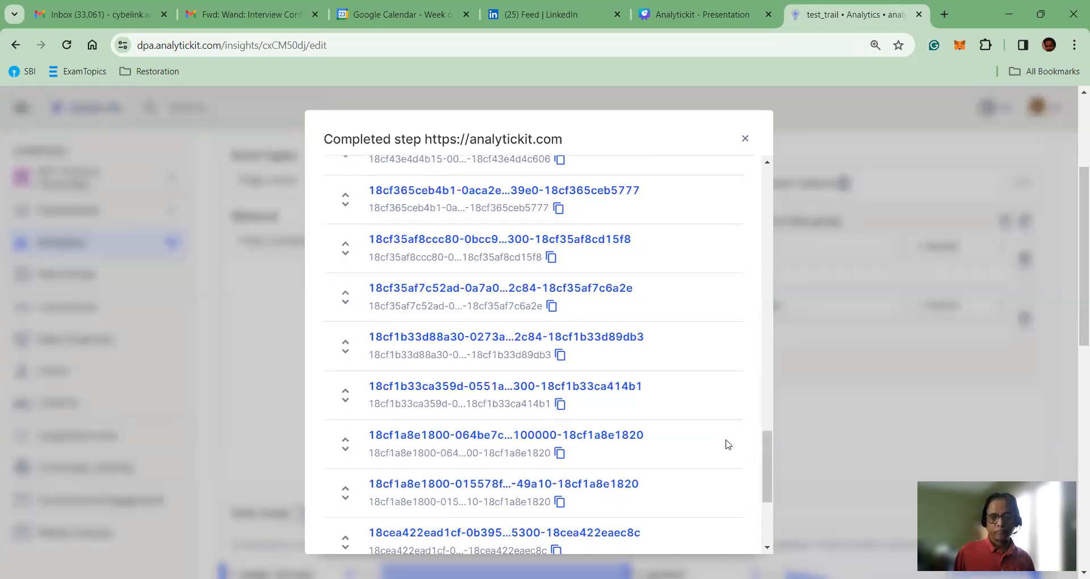
left_click(744, 139)
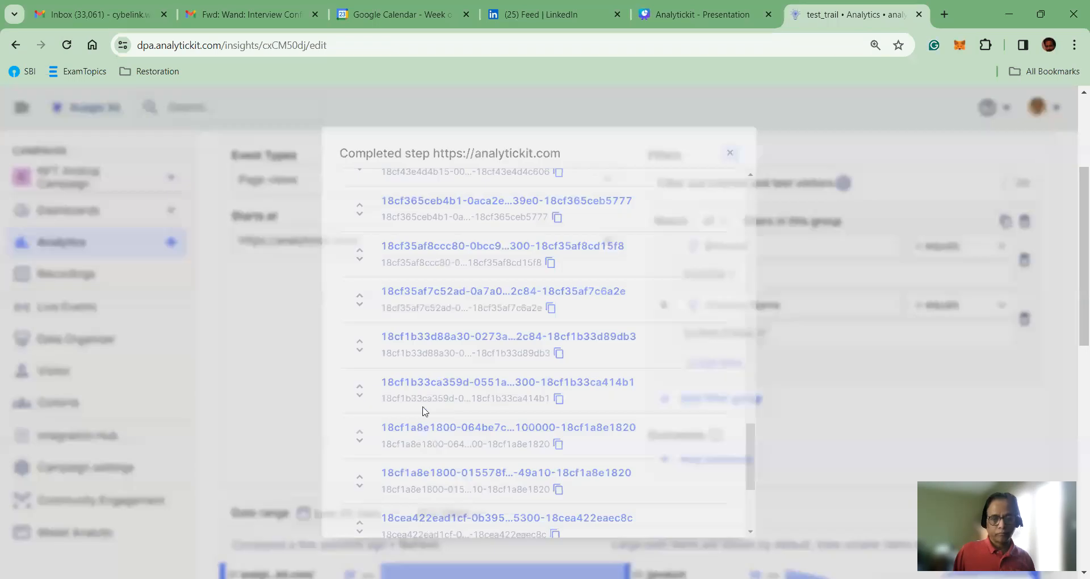
Examine the paths leading from the home page node to the second-step pages, including the details of /analytickit-blog.
scroll(534, 431, "down", 4)
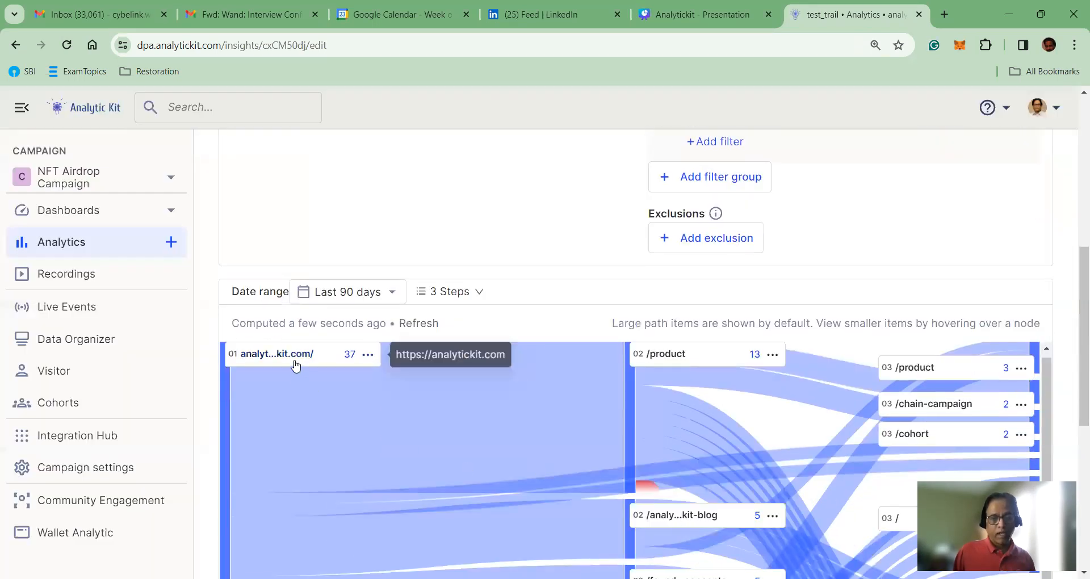
mouse_move(296, 364)
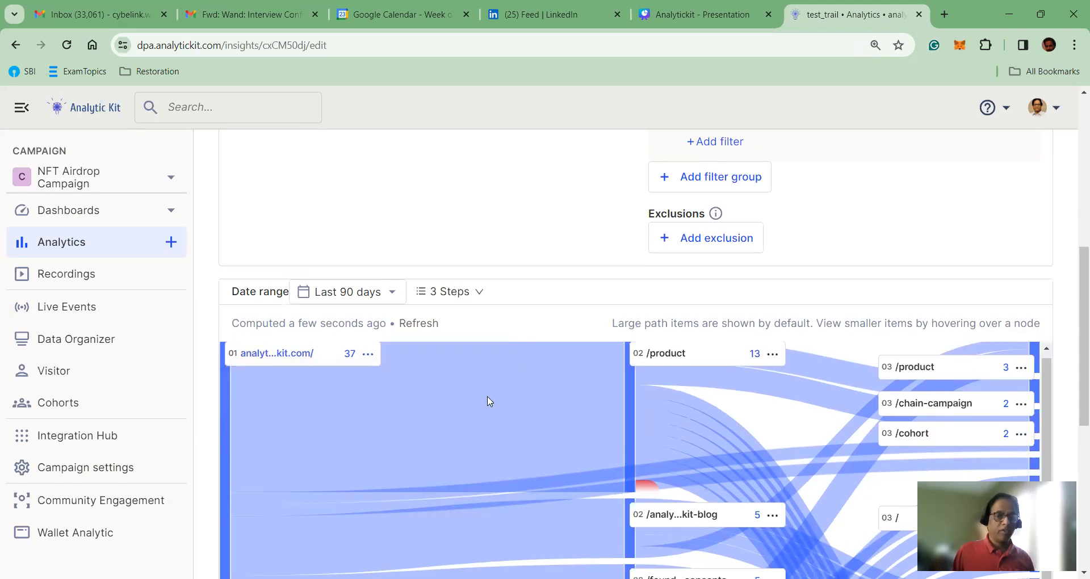
scroll(499, 396, "down", 1)
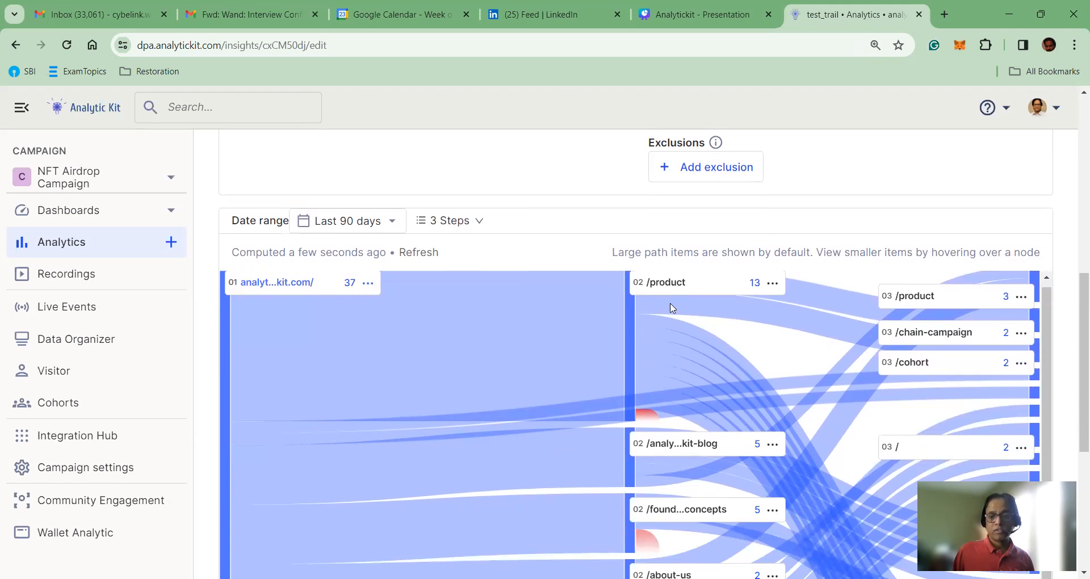
mouse_move(719, 454)
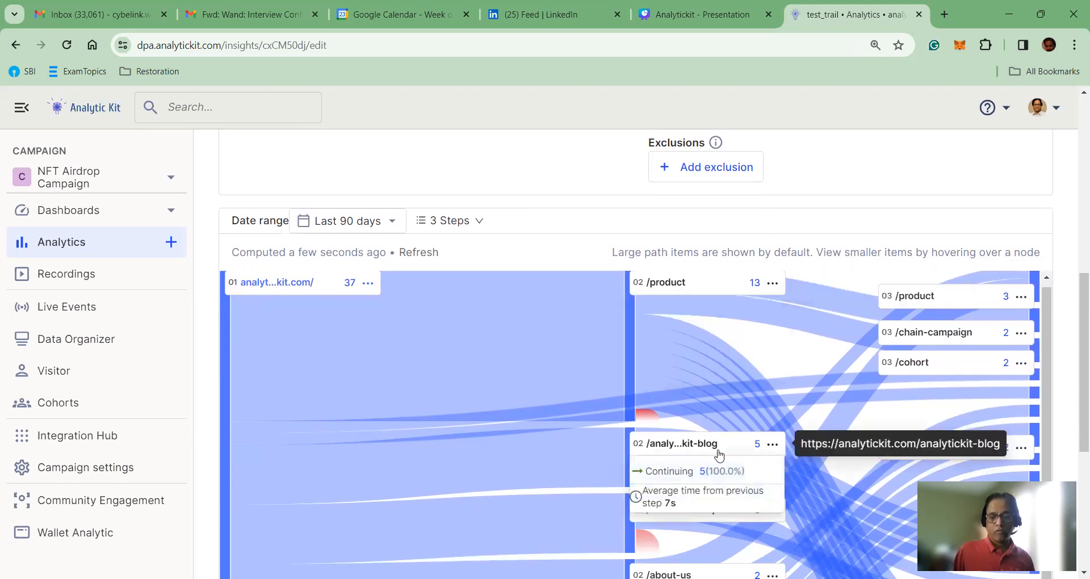
scroll(698, 465, "down", 1)
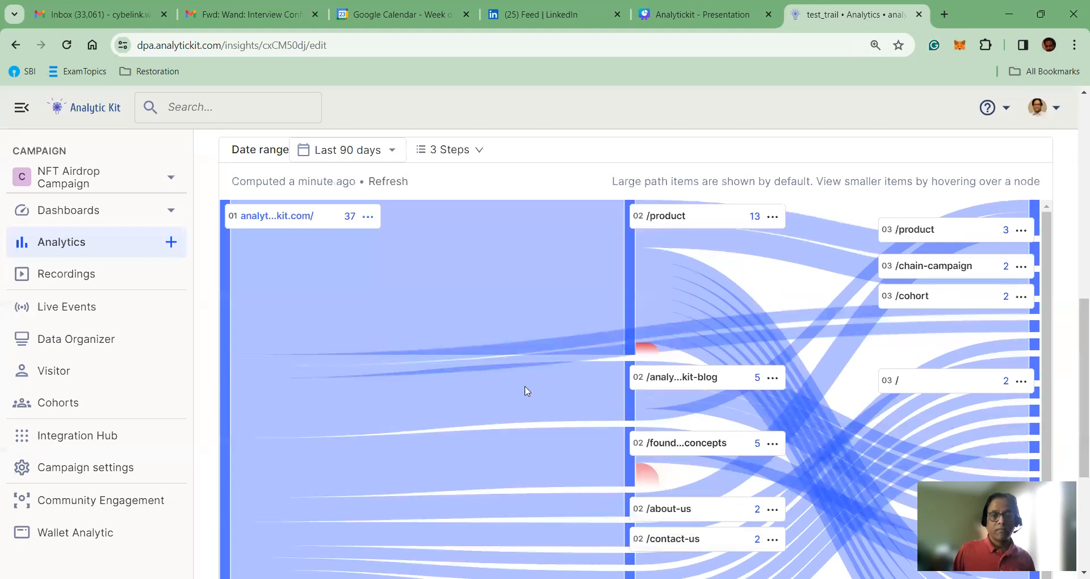
scroll(527, 386, "up", 4)
scroll(533, 380, "down", 1)
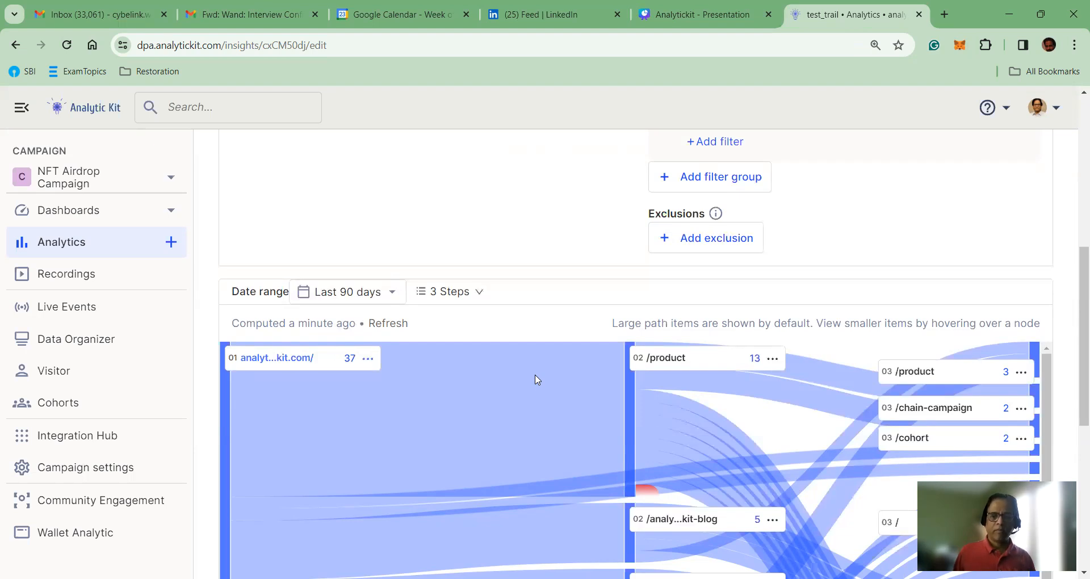
Inspect the continuing and drop-off details of the second-step /product node and return to the trail's start point and filter settings.
scroll(514, 363, "down", 1)
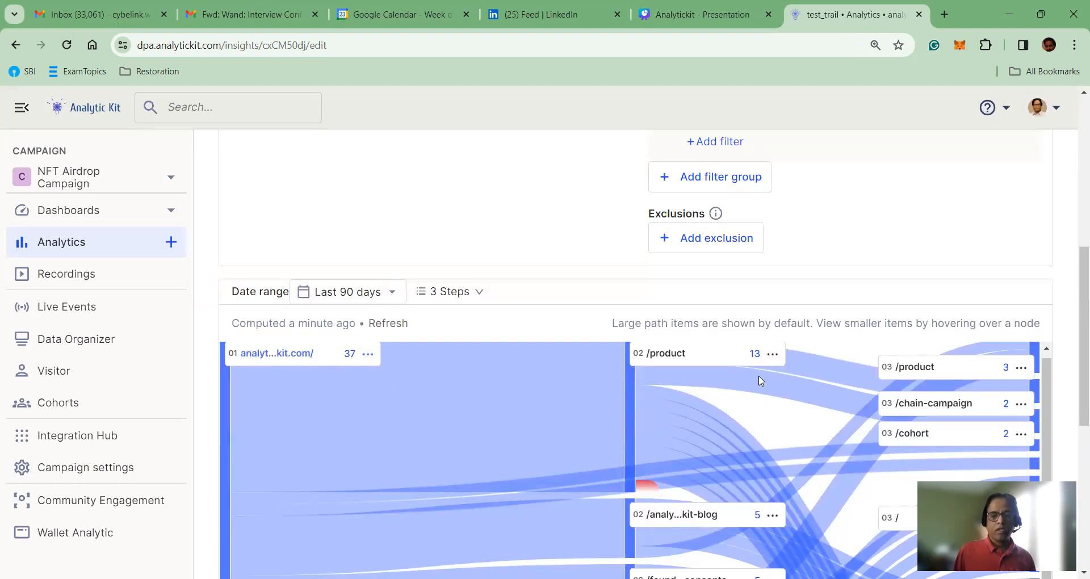
scroll(761, 381, "down", 1)
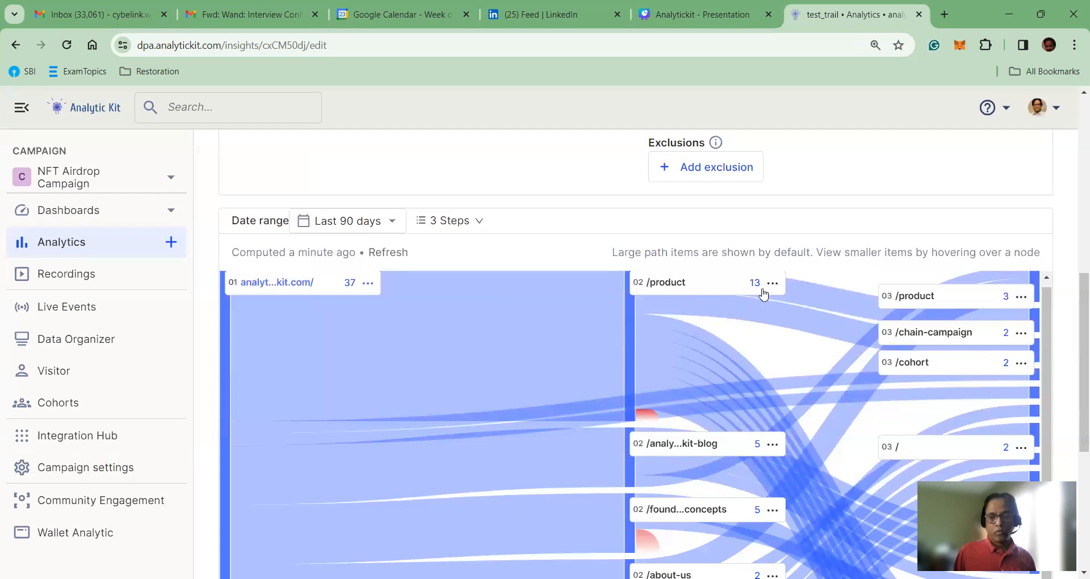
mouse_move(752, 287)
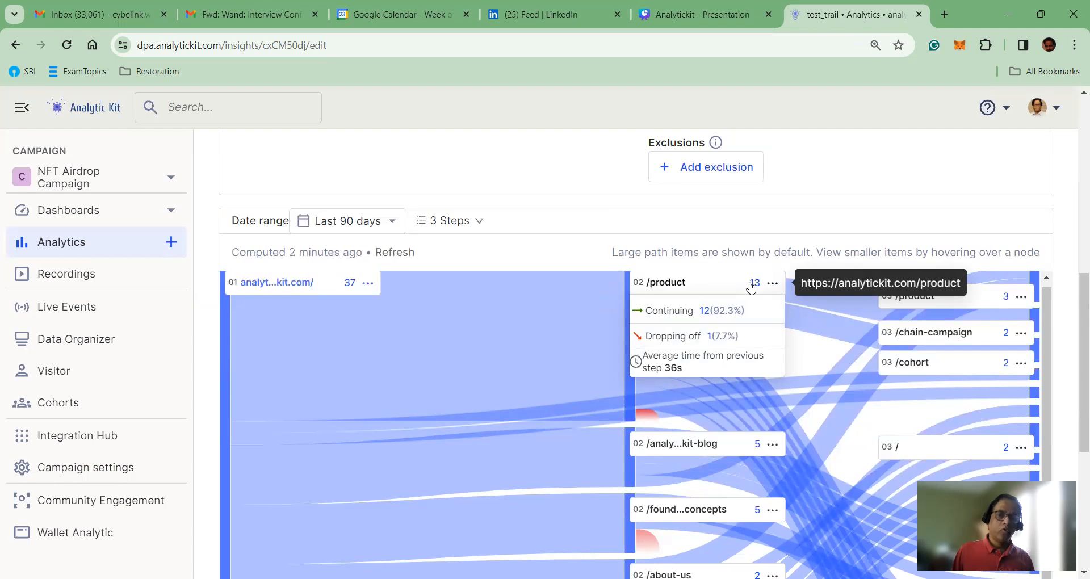
mouse_move(765, 444)
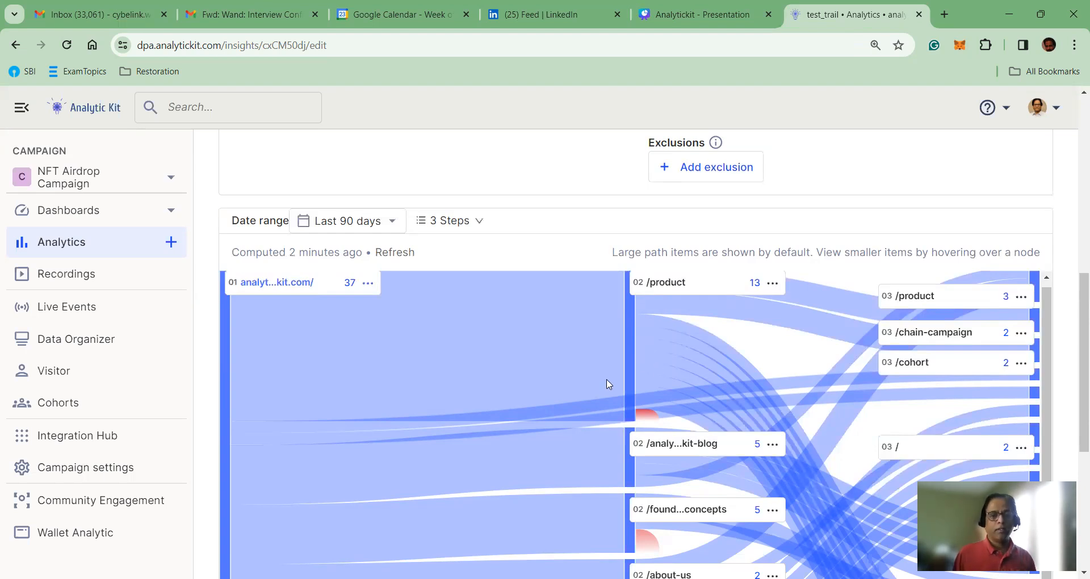
scroll(604, 377, "up", 1)
scroll(530, 235, "up", 6)
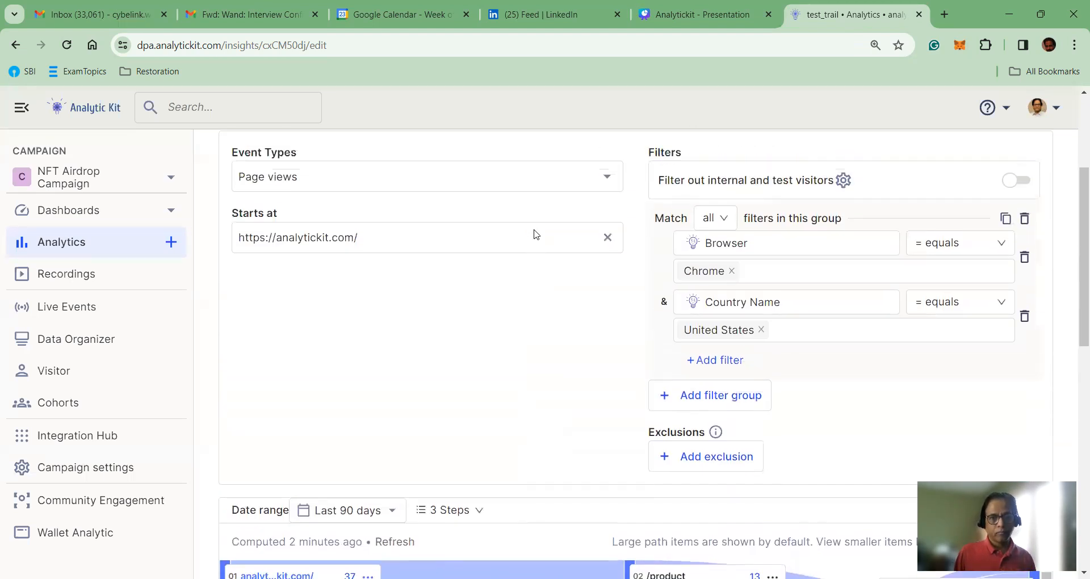
Clear the trail's start point and look through the pageview URLs offered as start points.
left_click(609, 305)
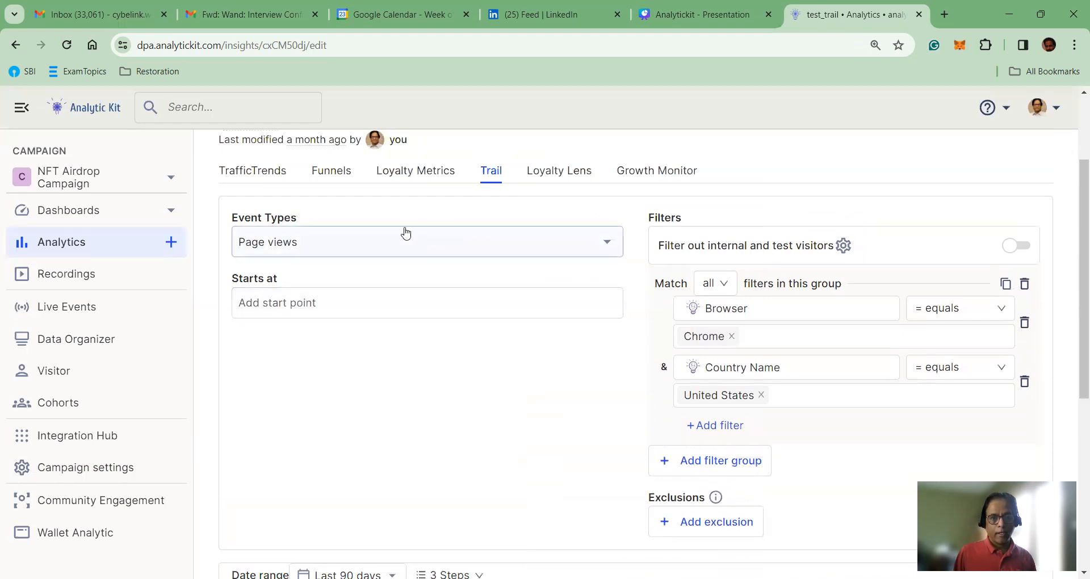
left_click(567, 304)
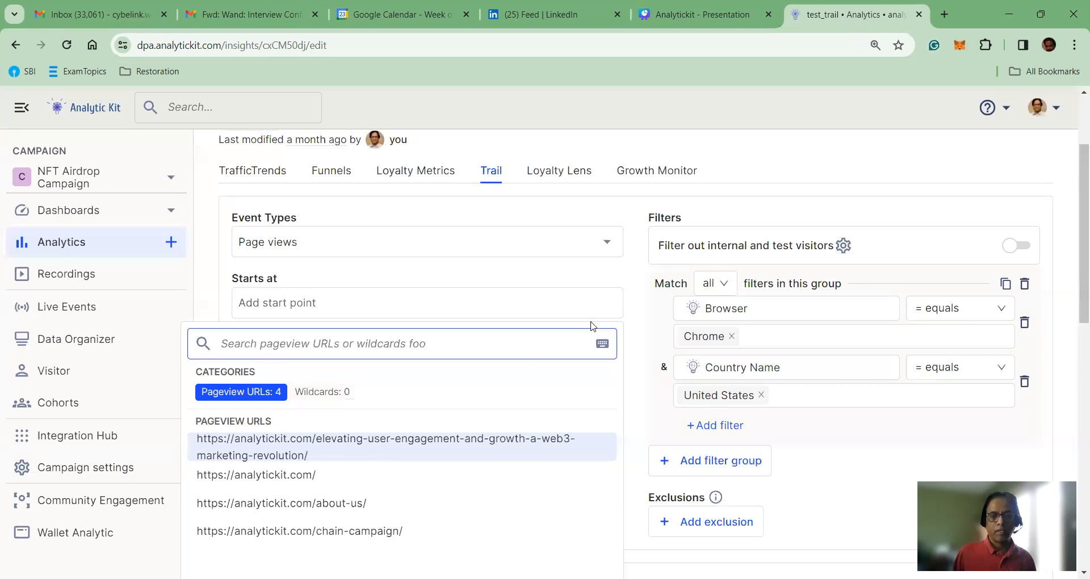
left_click(627, 282)
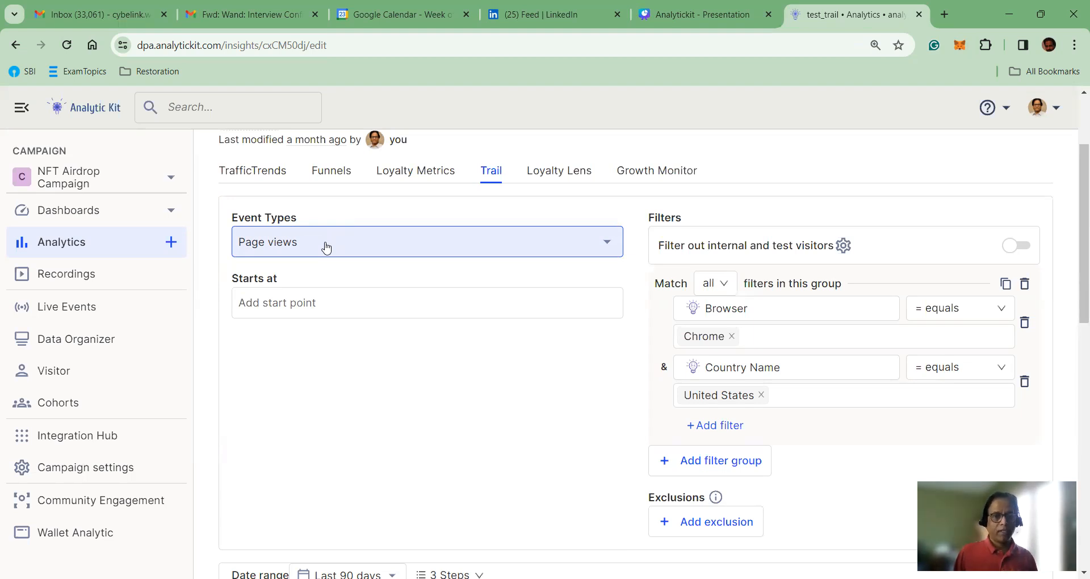
Include screen views alongside page views in the trail's event types and review the recomputed paths.
left_click(326, 248)
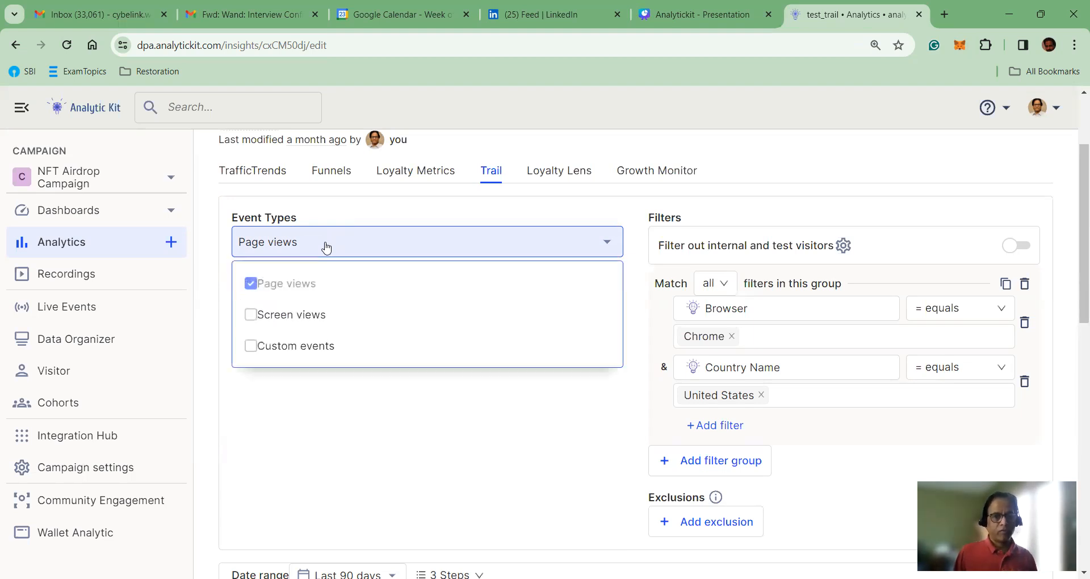
left_click(274, 319)
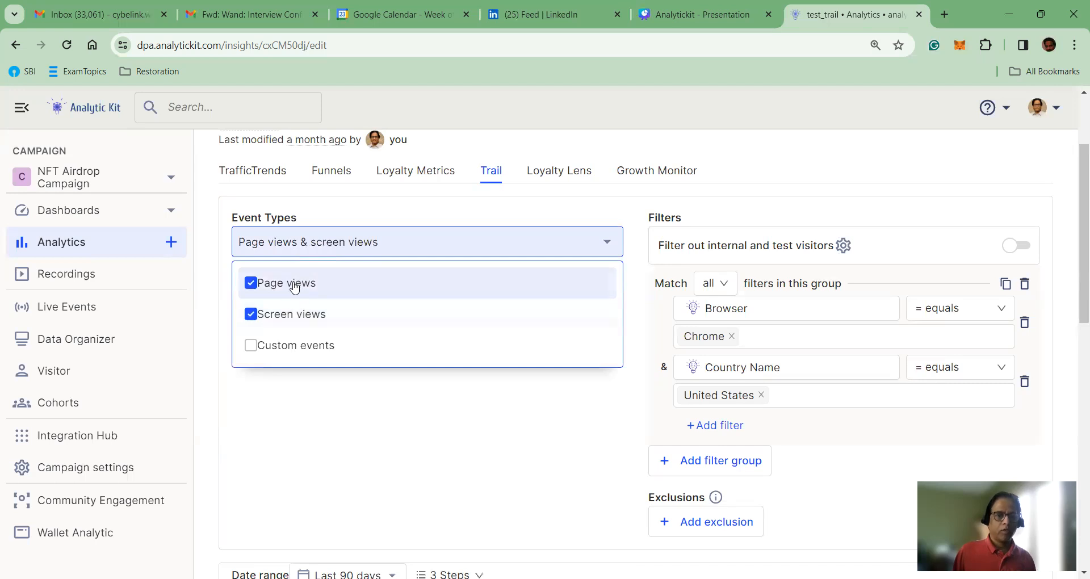
left_click(327, 429)
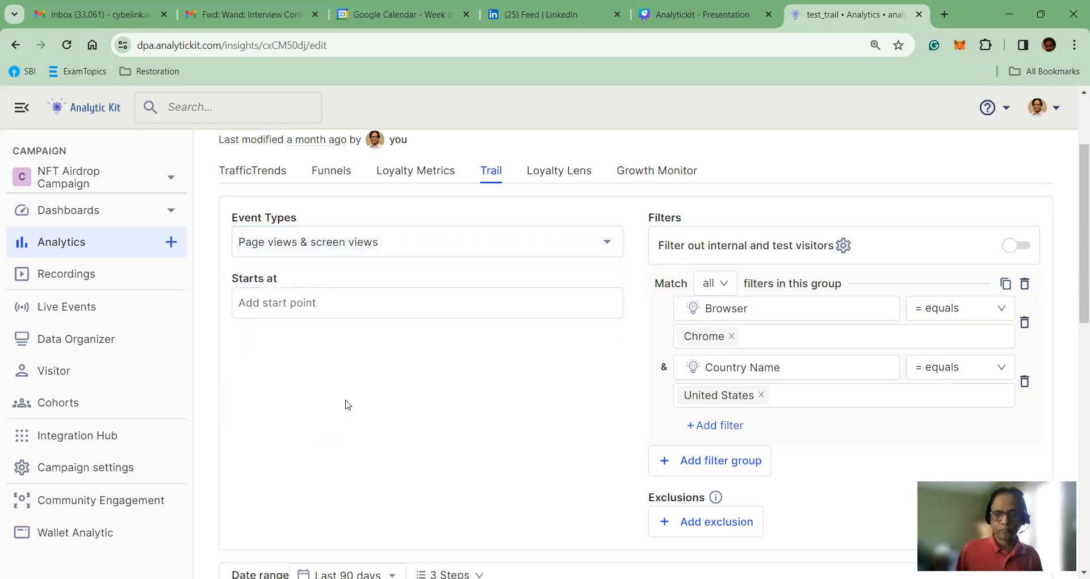
scroll(343, 400, "down", 1)
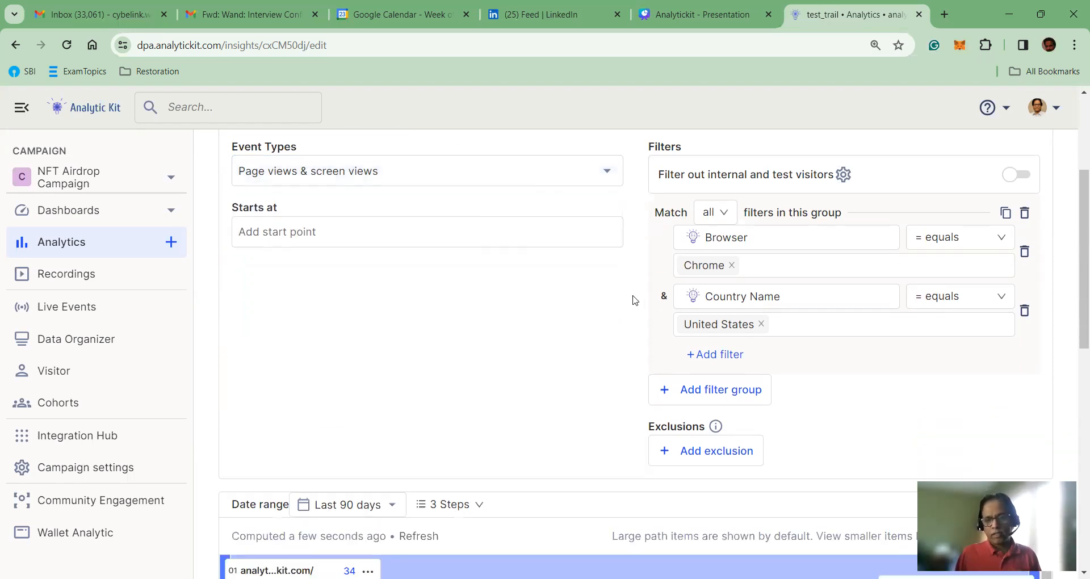
scroll(636, 299, "up", 1)
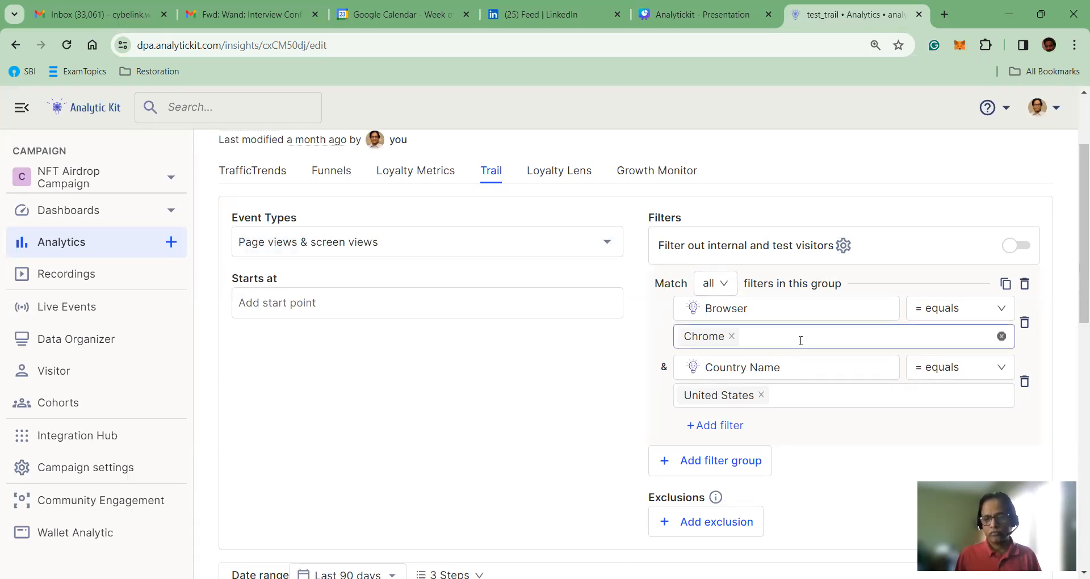
scroll(444, 437, "down", 5)
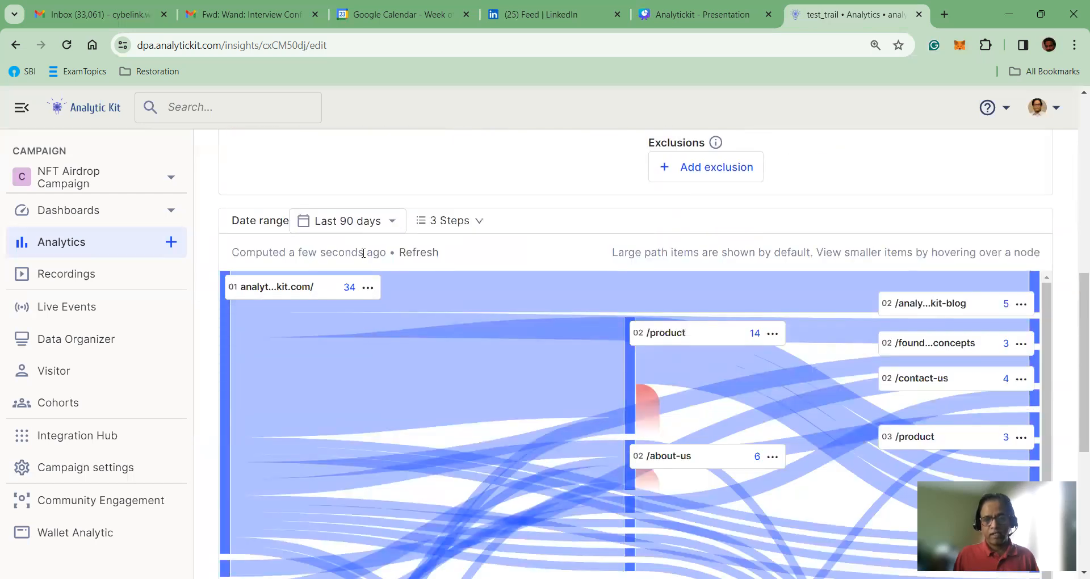
scroll(273, 396, "up", 2)
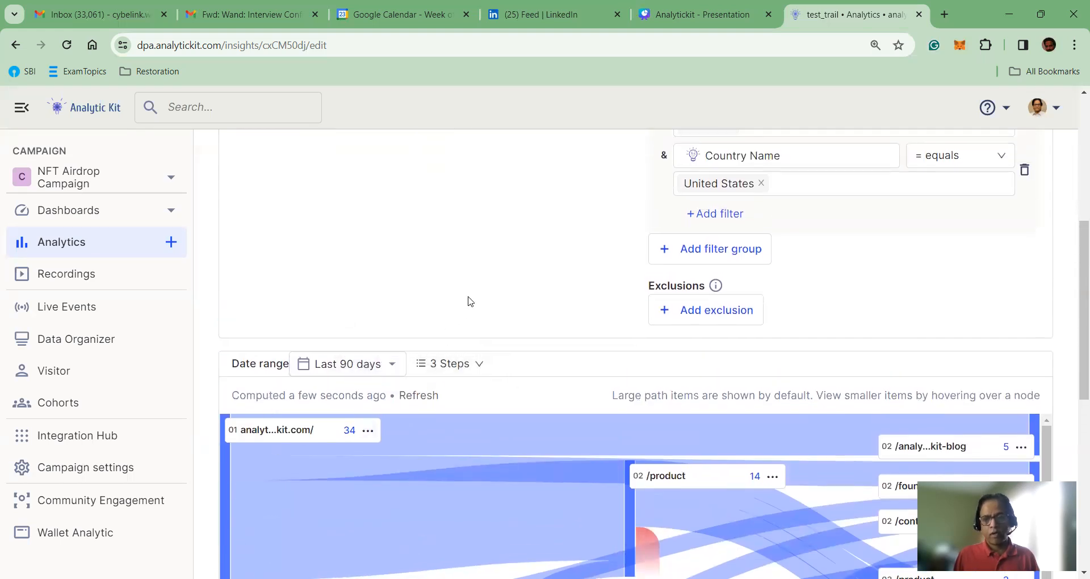
scroll(470, 301, "up", 3)
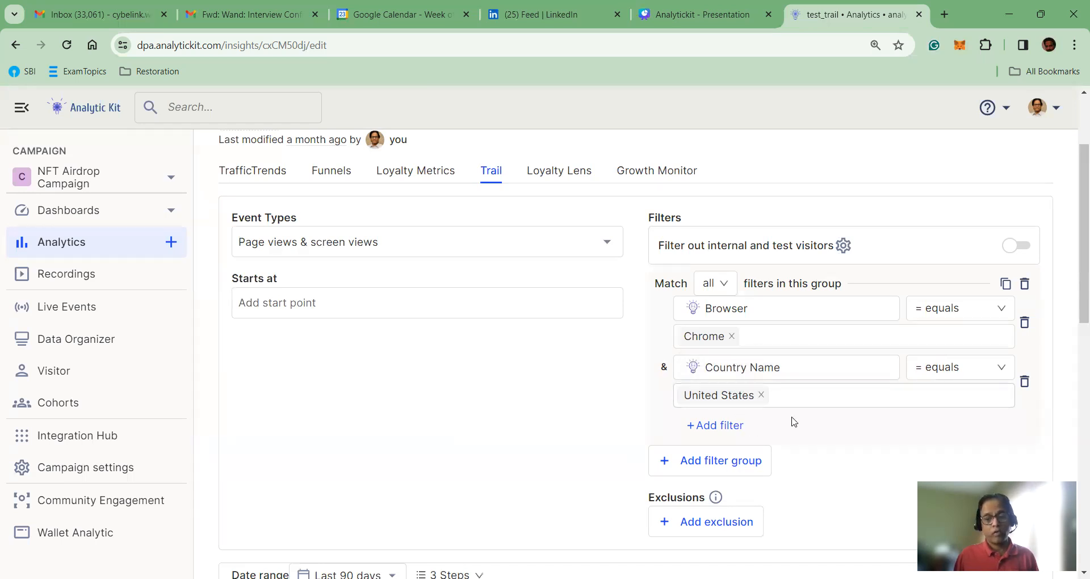
Try a City Name equals filter in the filter group, look through the suggested cities and delete the filter.
scroll(794, 422, "down", 1)
left_click(724, 360)
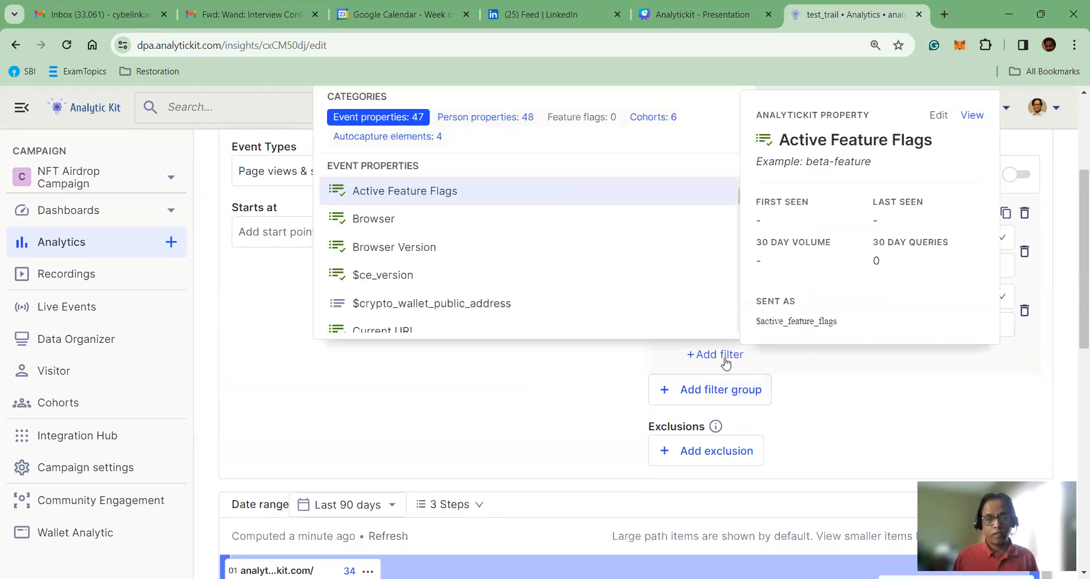
scroll(469, 253, "down", 2)
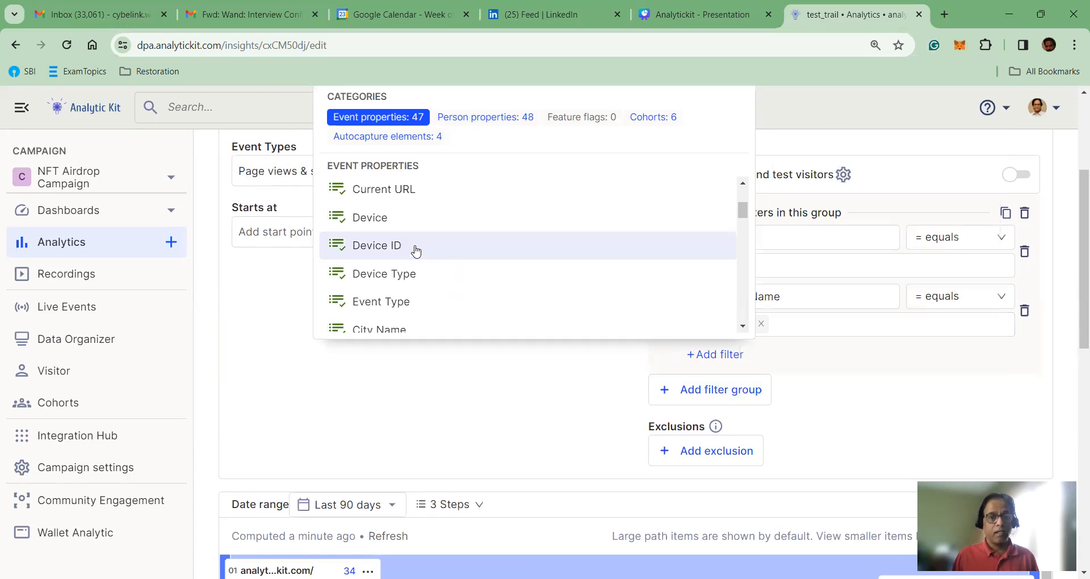
mouse_move(413, 271)
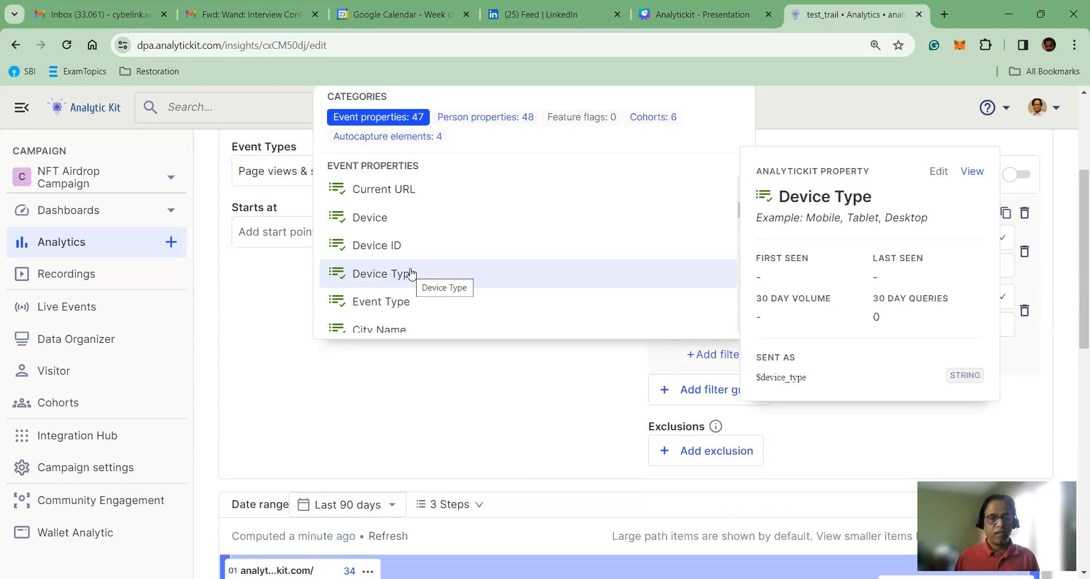
scroll(447, 261, "down", 1)
scroll(448, 261, "down", 1)
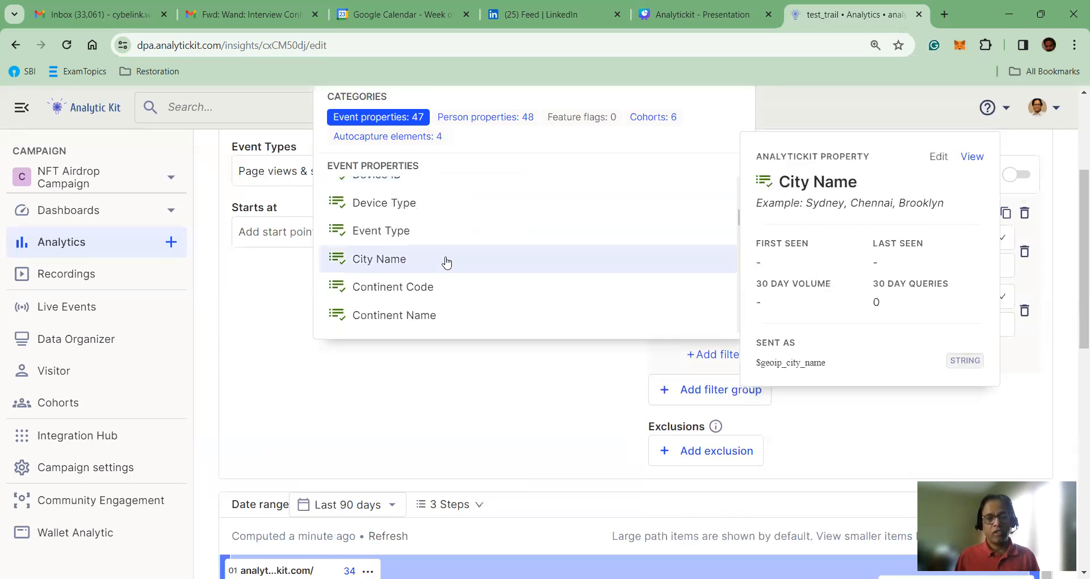
left_click(400, 264)
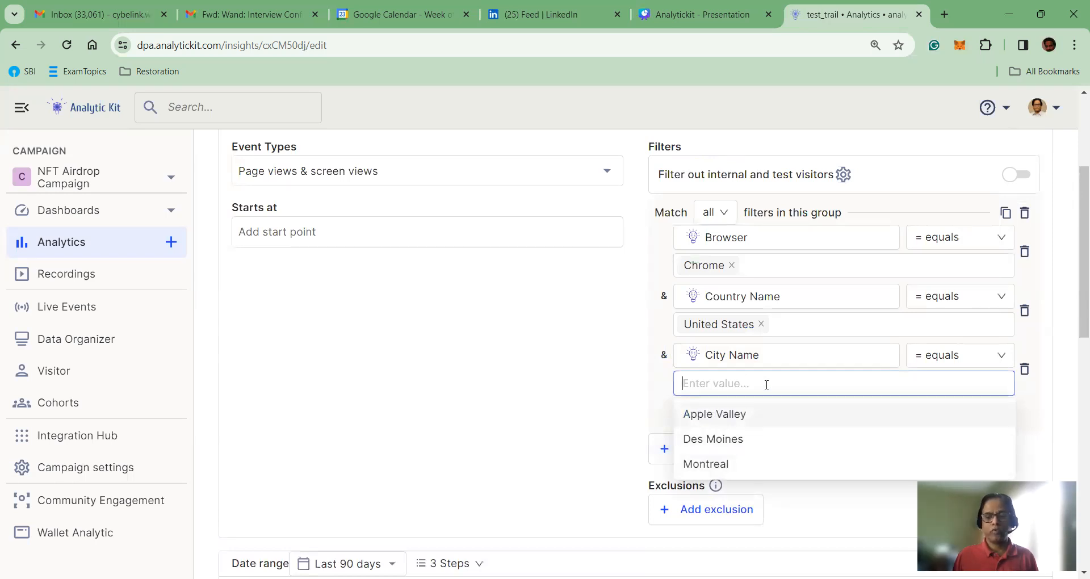
left_click(523, 386)
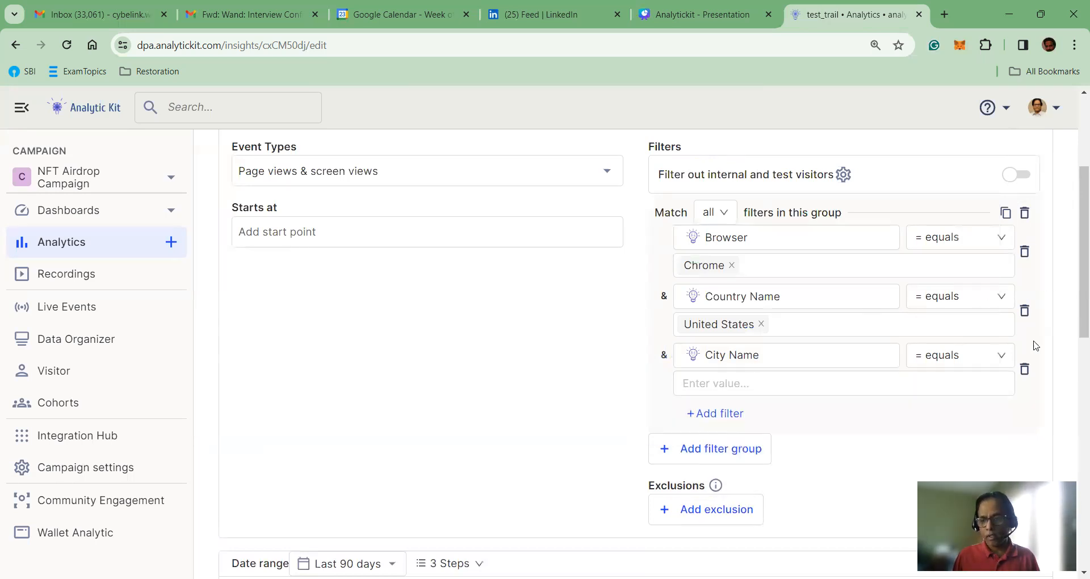
left_click(1025, 369)
Delete the Country Name and Browser filters from the filter group and review the unfiltered paths.
left_click(1024, 311)
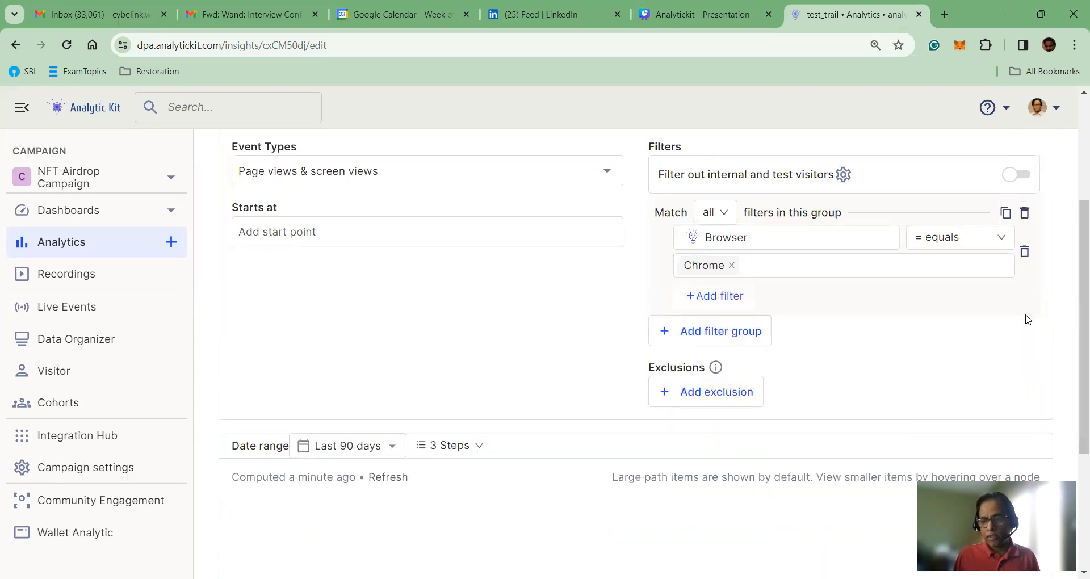
left_click(1025, 252)
scroll(801, 343, "down", 5)
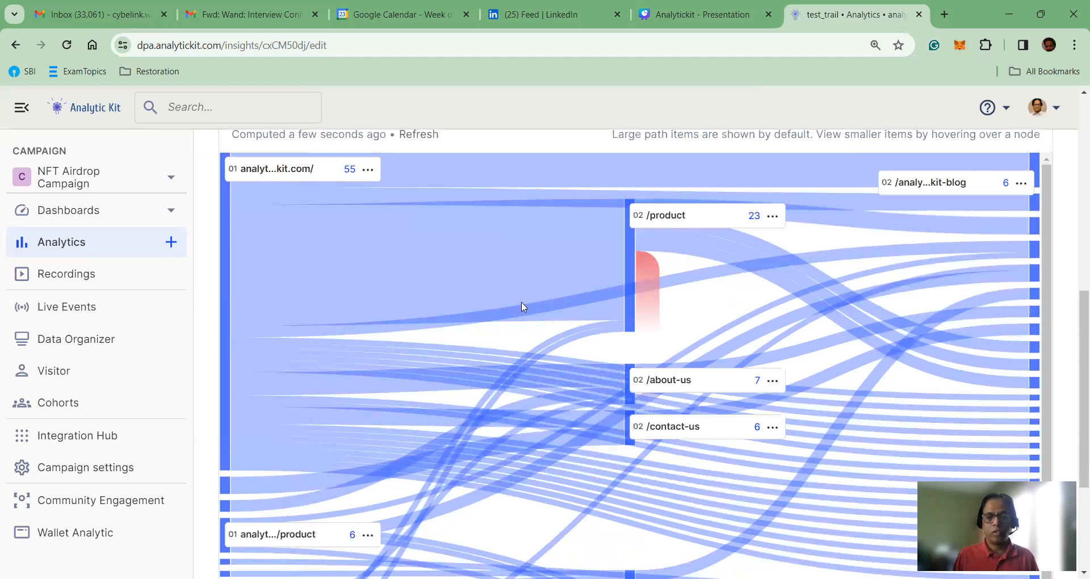
scroll(521, 301, "up", 5)
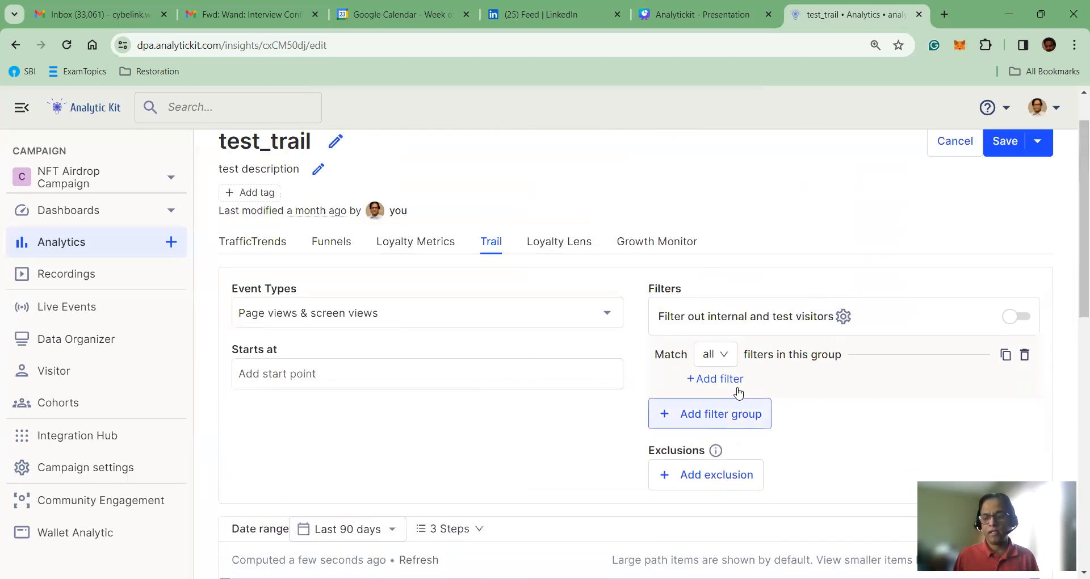
scroll(702, 385, "down", 3)
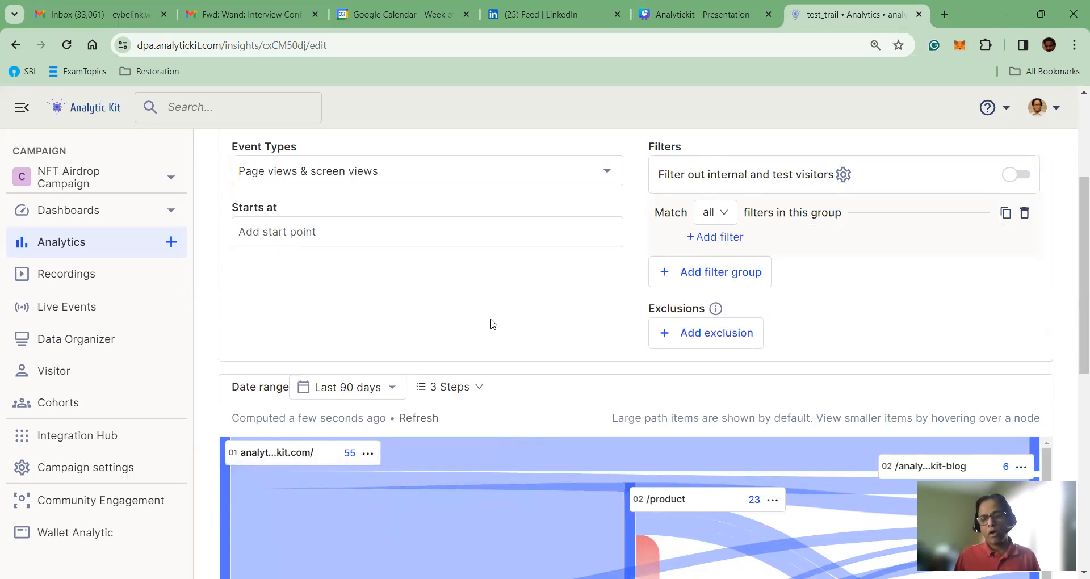
scroll(509, 316, "up", 1)
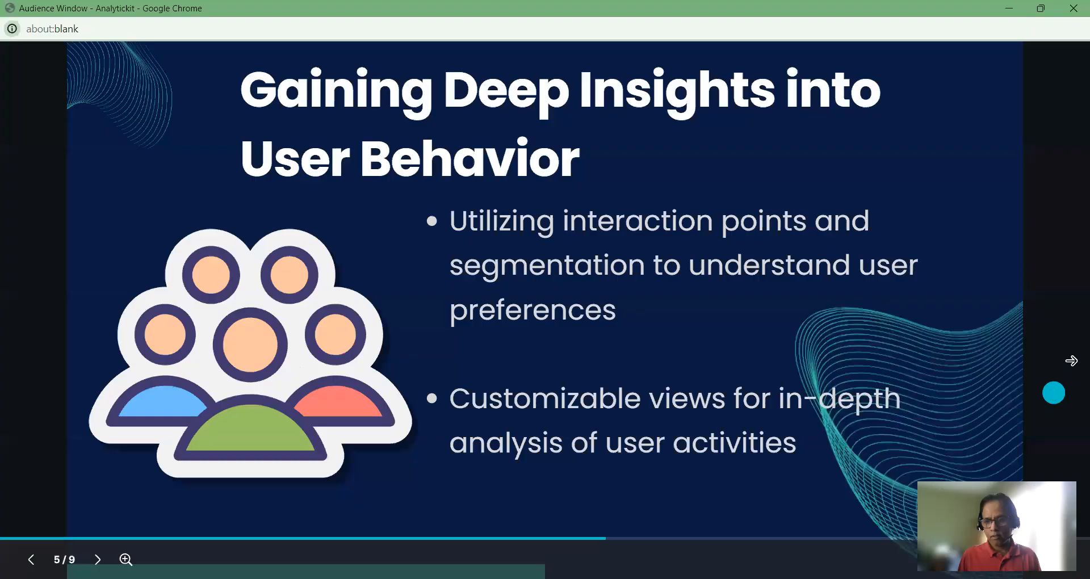
left_click(1063, 348)
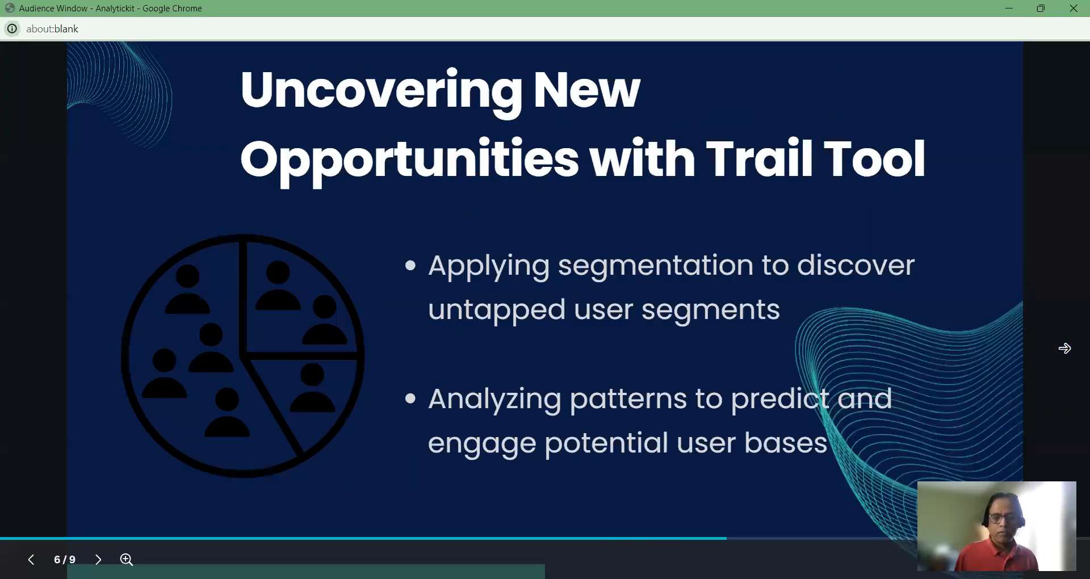